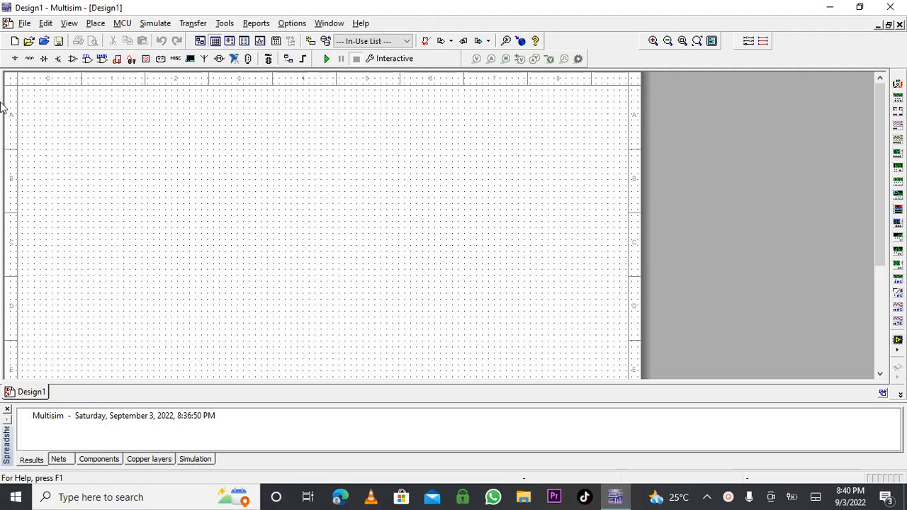
# Review the dialogs for creating, saving and opening a design, closing each one.
pyautogui.click(15, 40)
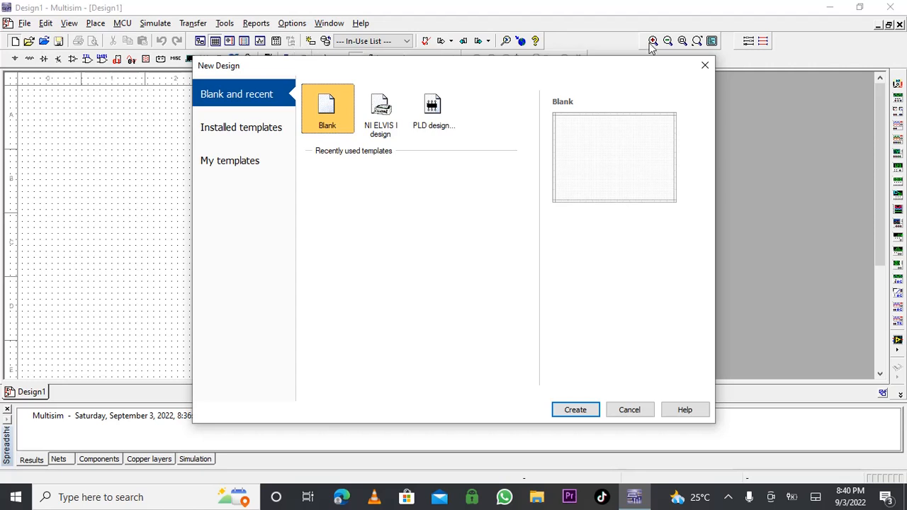
pyautogui.click(704, 66)
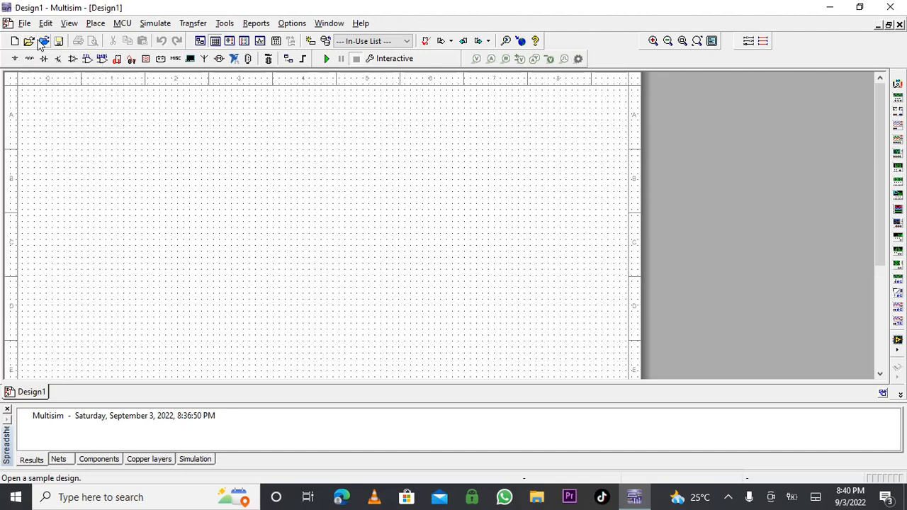
pyautogui.click(58, 43)
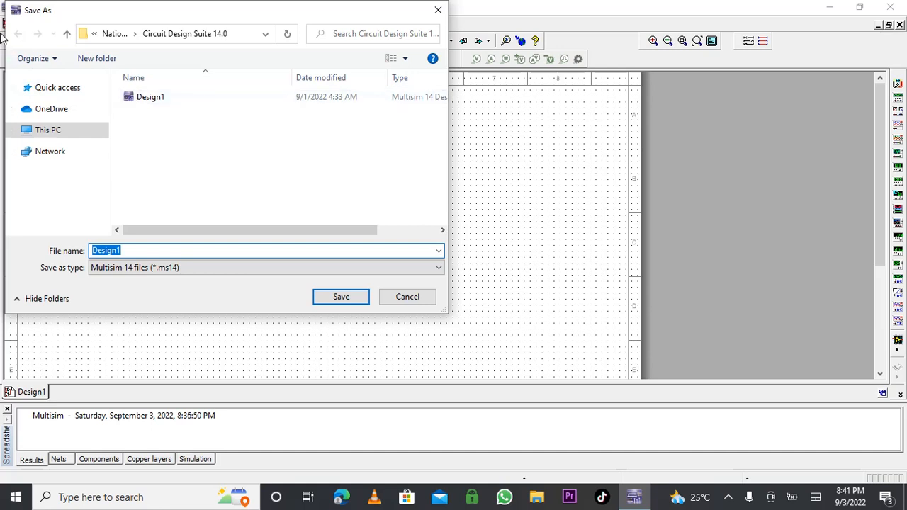
pyautogui.click(435, 12)
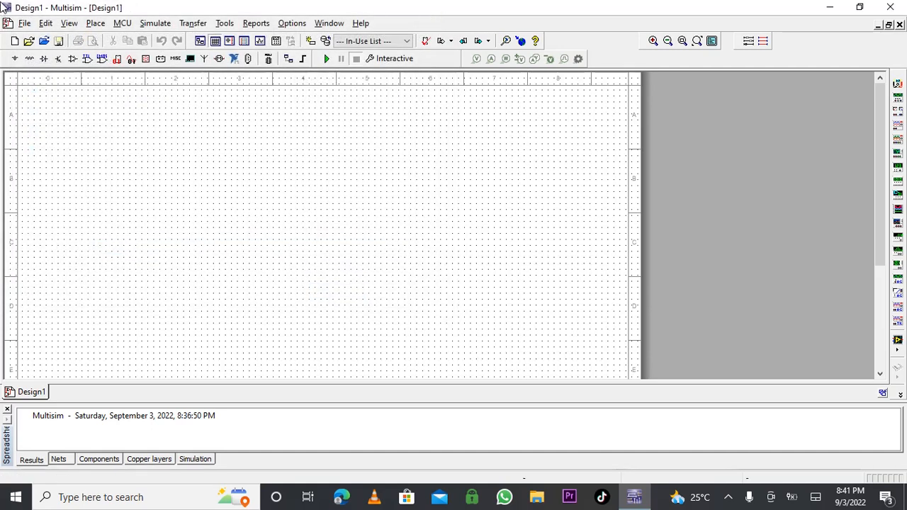
pyautogui.click(29, 41)
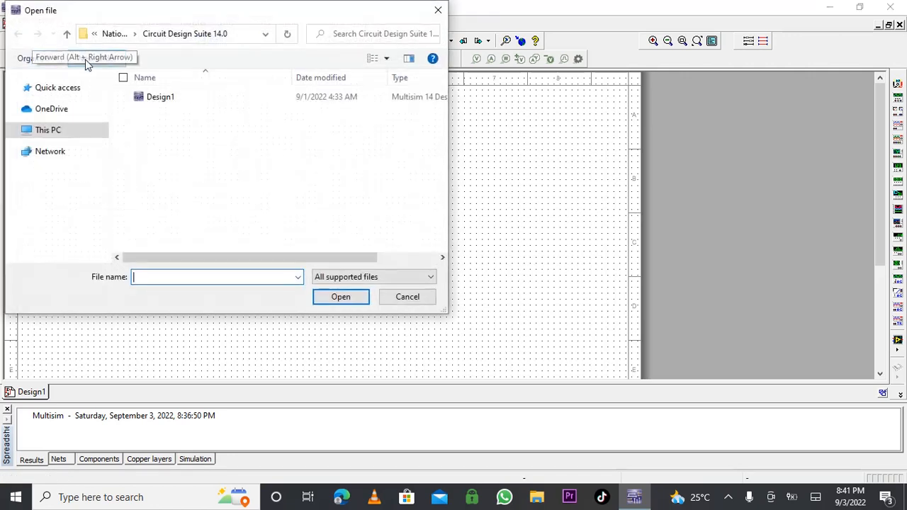
pyautogui.click(439, 11)
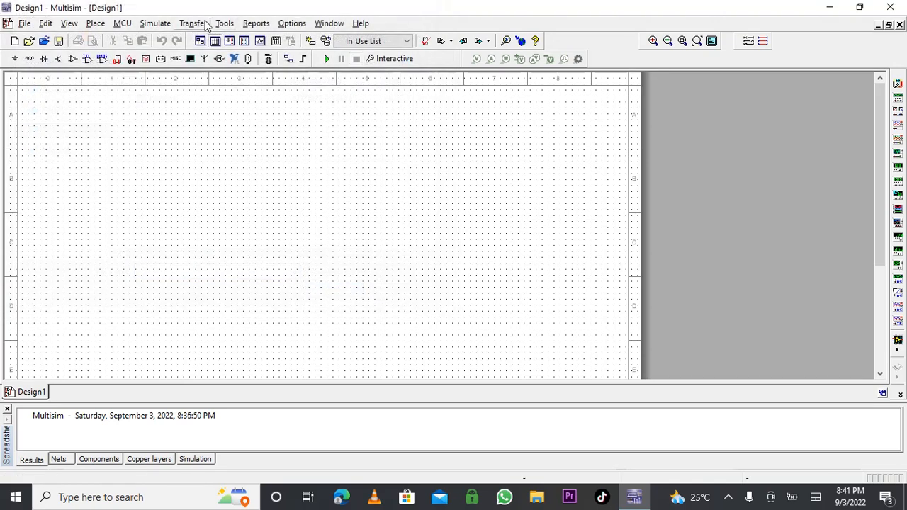
pyautogui.click(59, 42)
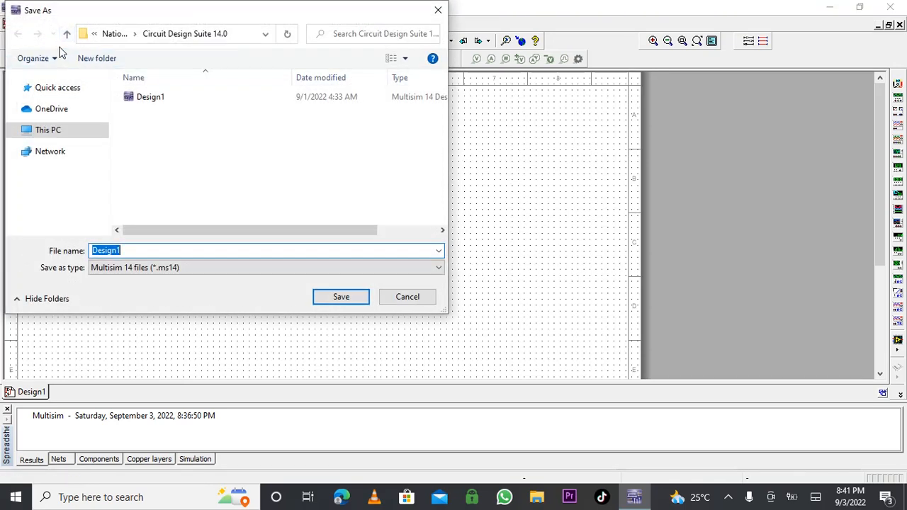
pyautogui.click(438, 10)
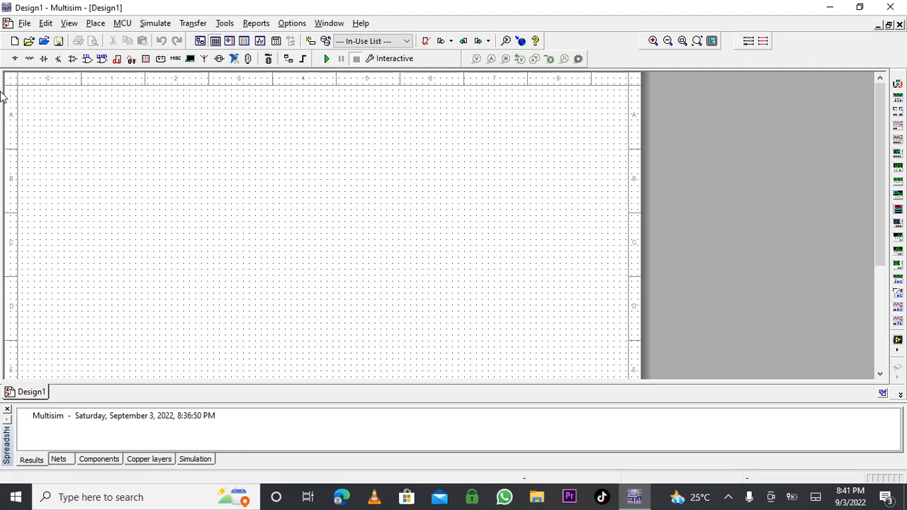
# Place a 1k resistor from the RESISTOR family of the Basic group in the lower-left area of the schematic.
pyautogui.click(17, 58)
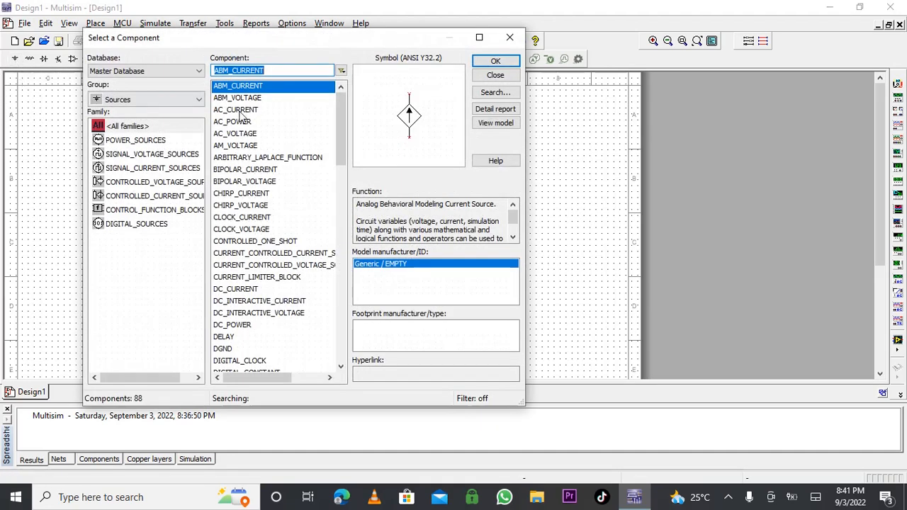
pyautogui.click(122, 139)
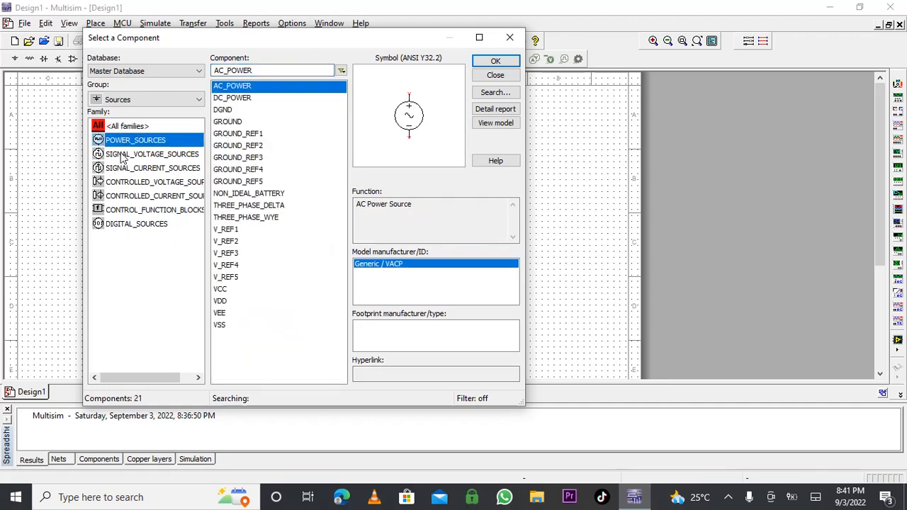
pyautogui.click(122, 100)
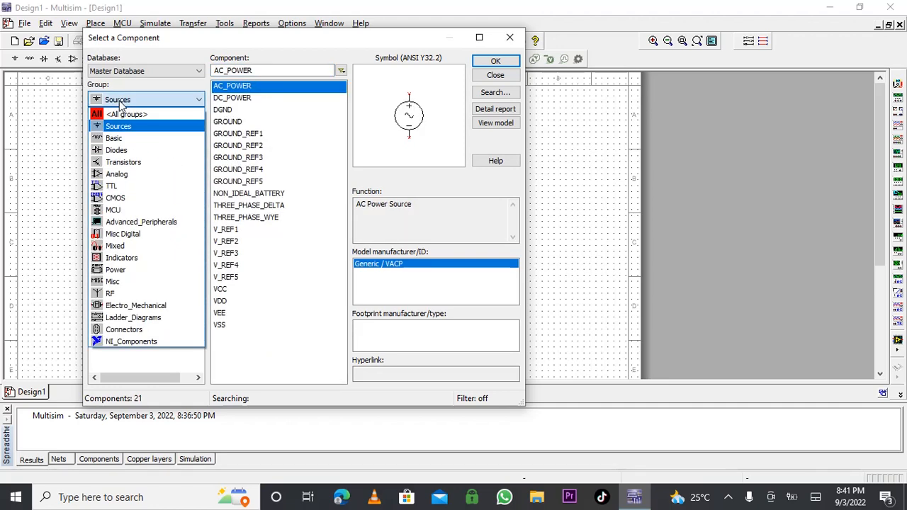
pyautogui.click(116, 138)
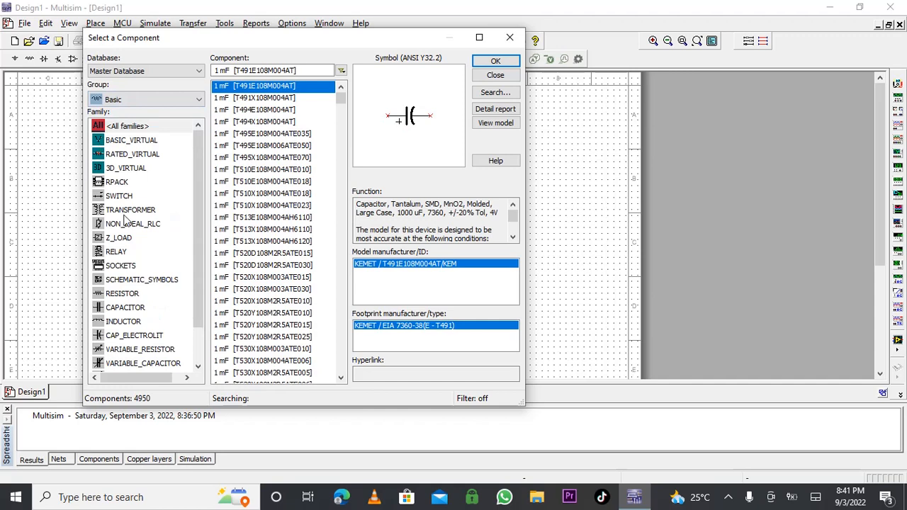
pyautogui.click(132, 293)
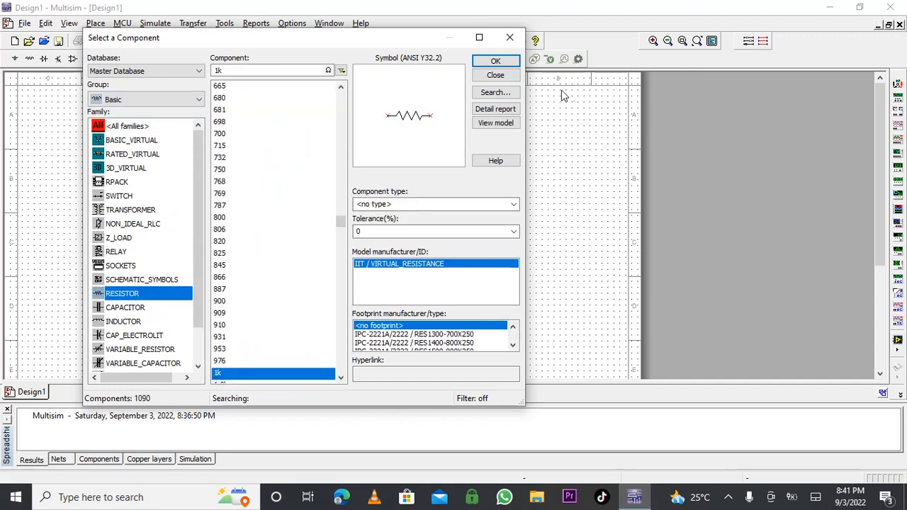
pyautogui.click(496, 61)
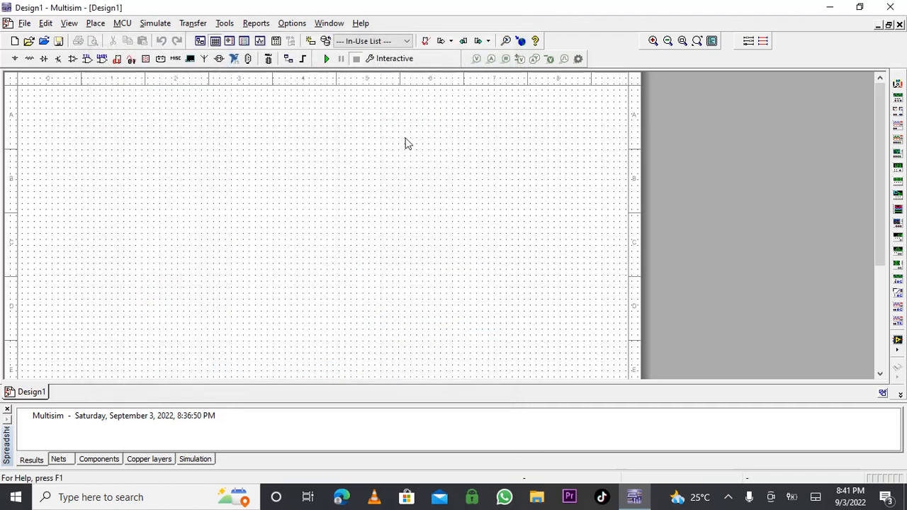
pyautogui.click(107, 273)
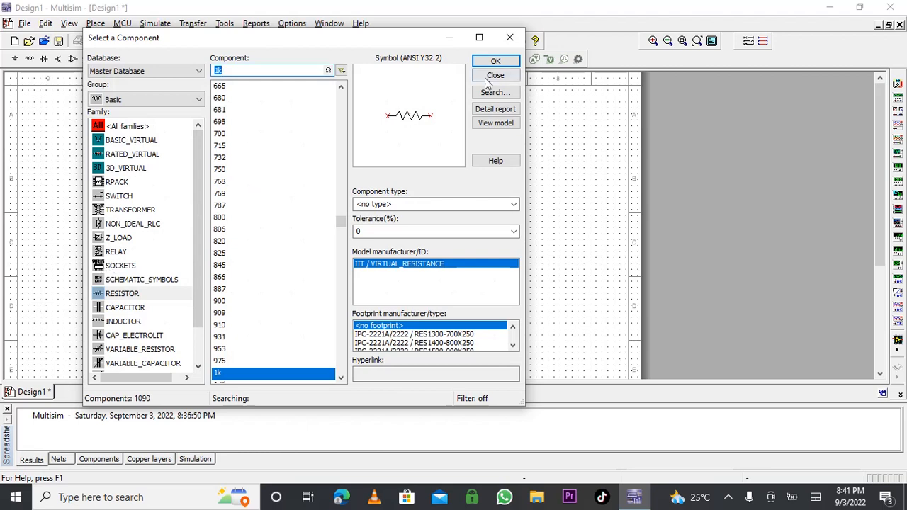
pyautogui.click(516, 39)
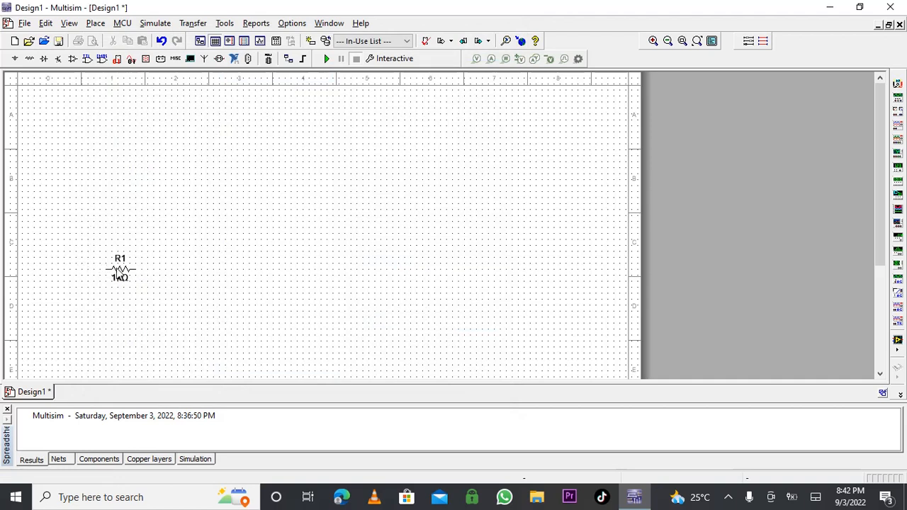
pyautogui.click(113, 276)
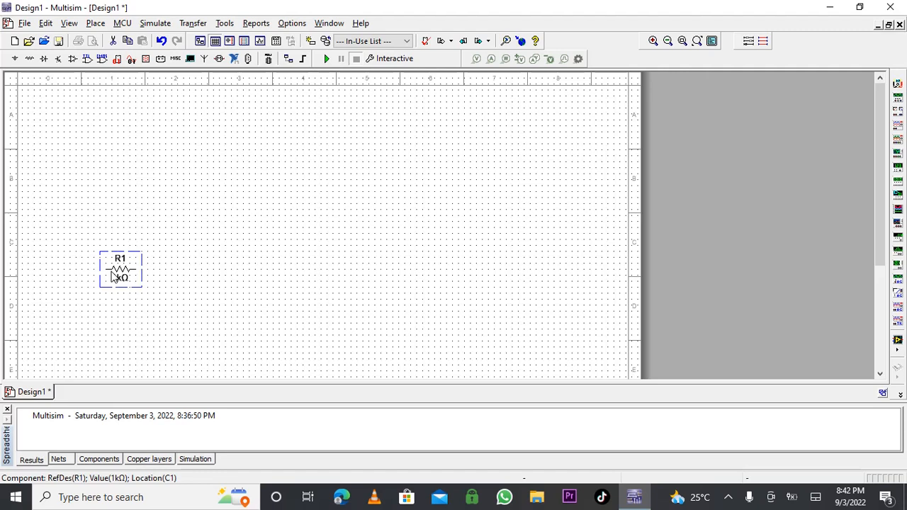
pyautogui.rightClick(114, 277)
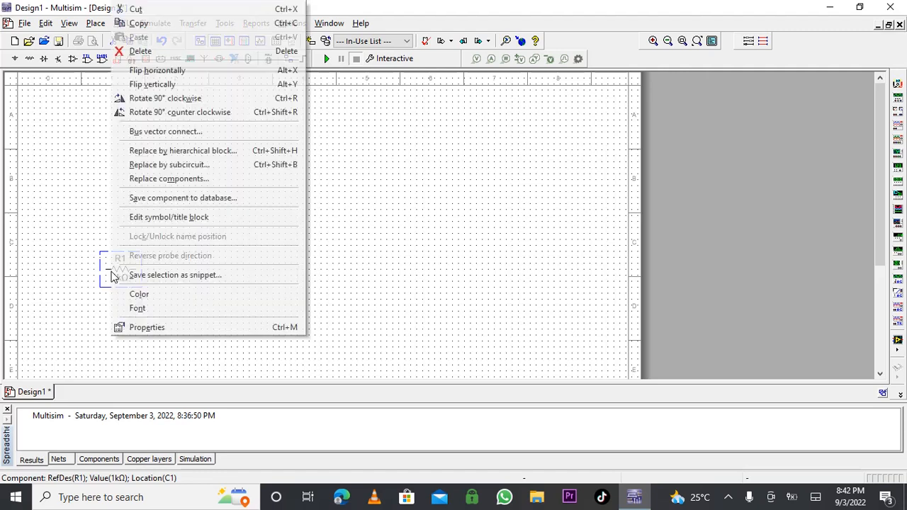
pyautogui.click(90, 252)
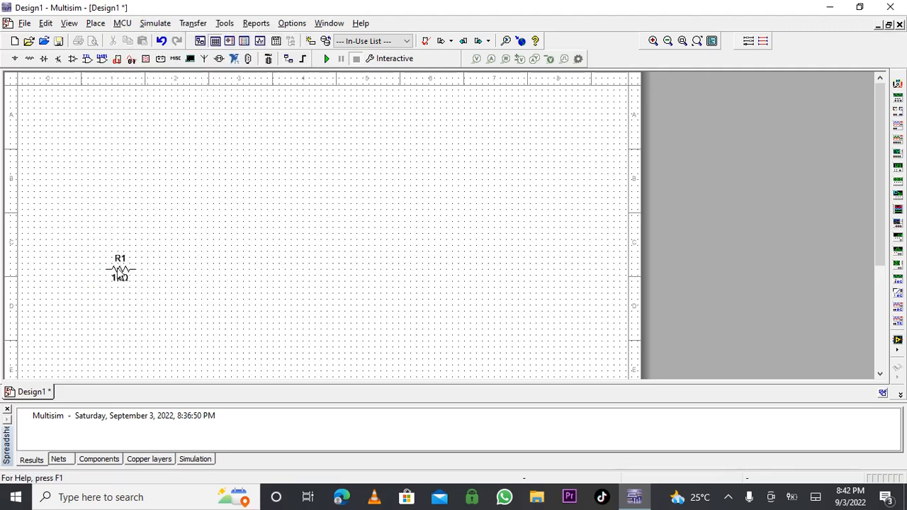
pyautogui.click(119, 276)
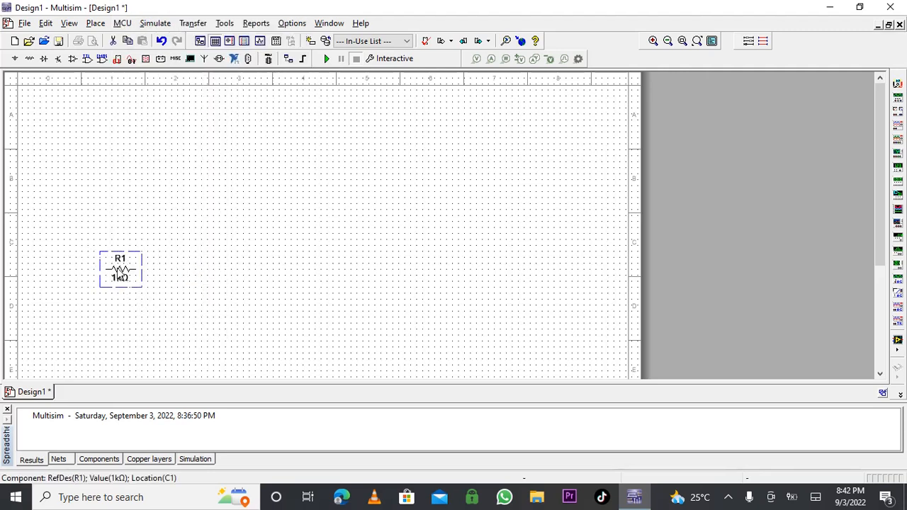
pyautogui.doubleClick(119, 275)
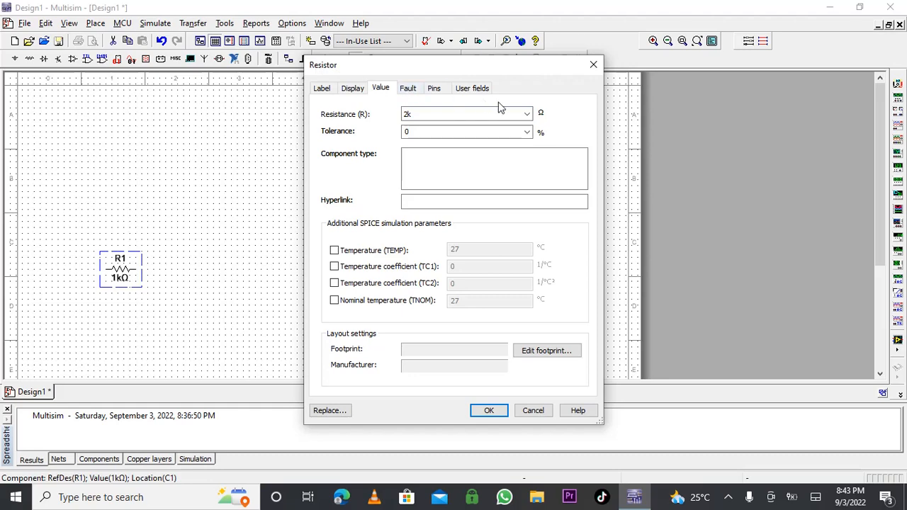
pyautogui.click(594, 64)
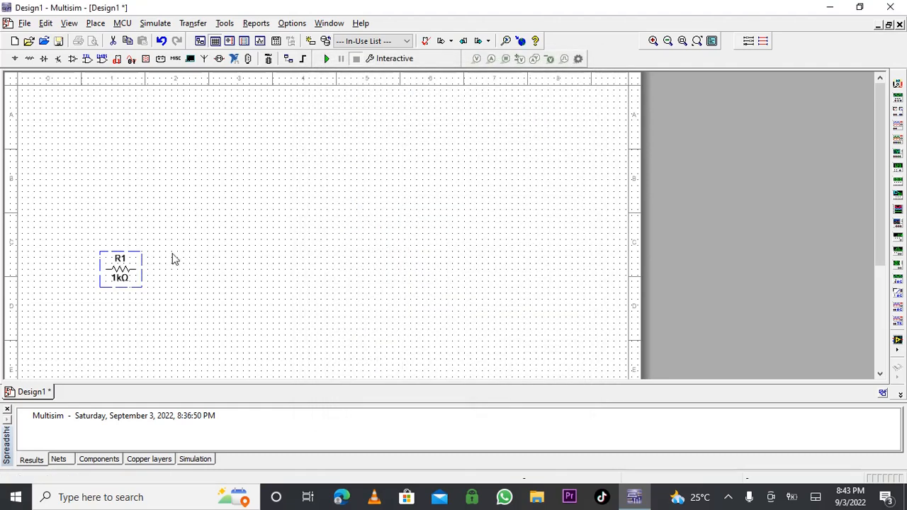
# Set the resistance of the placed resistor R1 to 2k ohms.
pyautogui.doubleClick(122, 275)
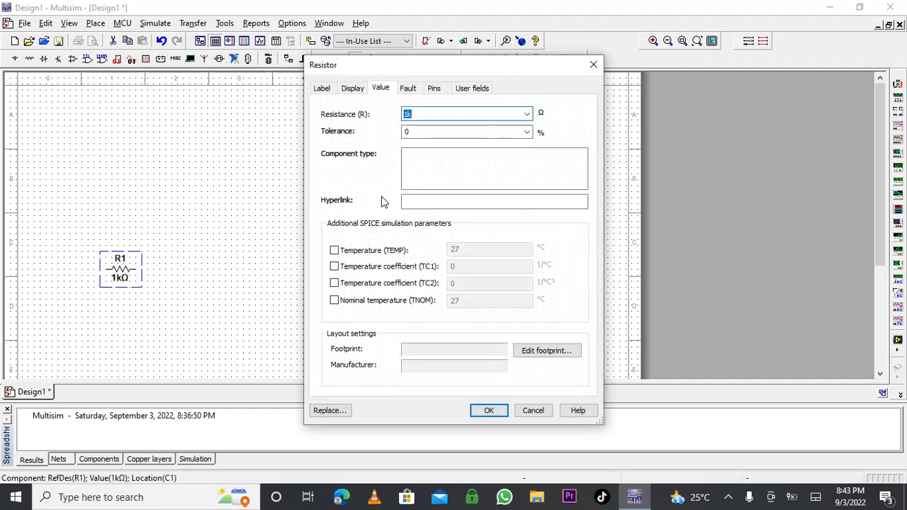
pyautogui.click(413, 114)
pyautogui.doubleClick(406, 114)
pyautogui.write('3')
pyautogui.write('k')
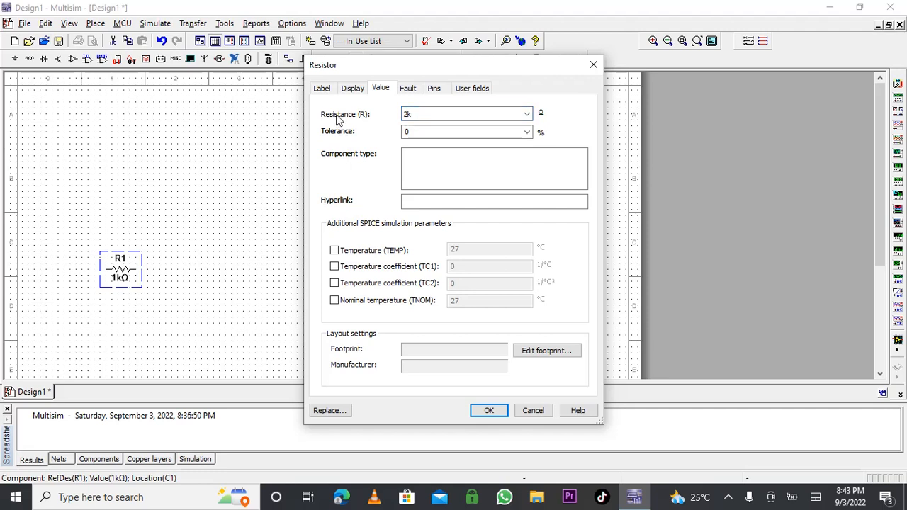
pyautogui.click(483, 411)
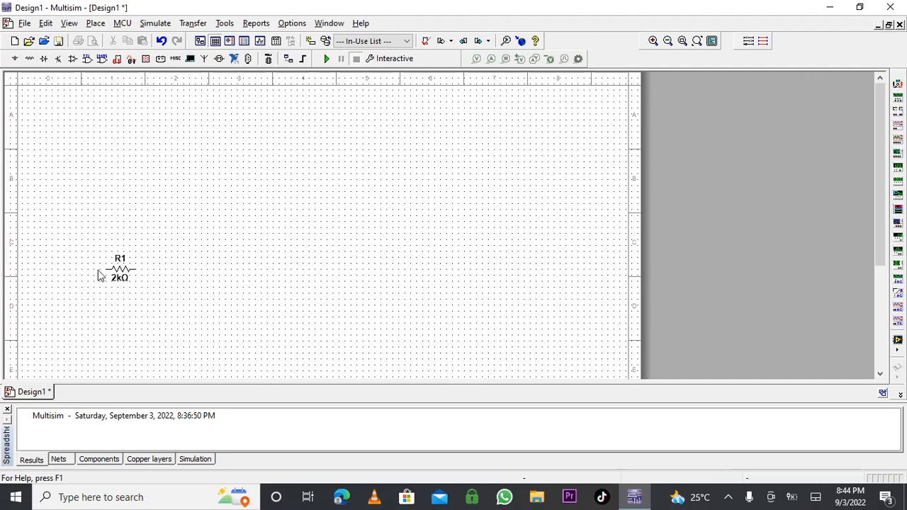
# Place a second 1k resistor from the Basic group's RESISTOR family to the right of R1, level with it.
pyautogui.click(13, 59)
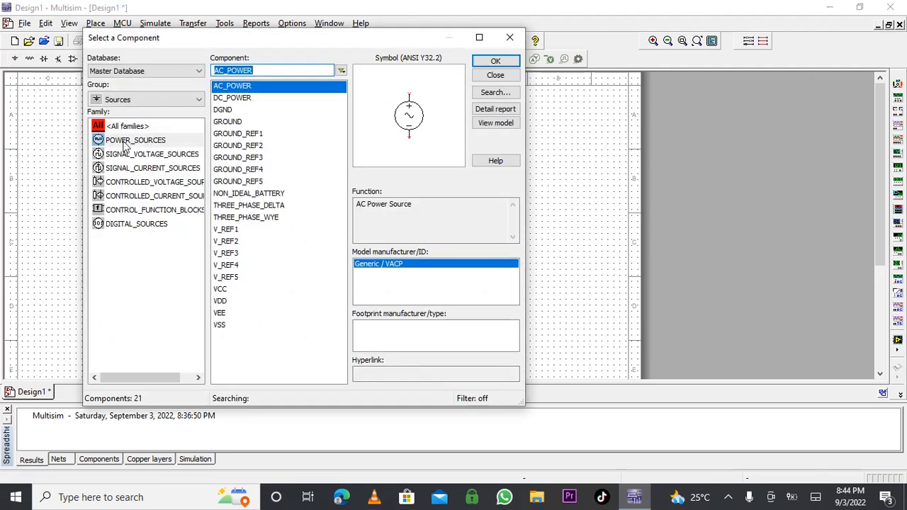
pyautogui.click(118, 103)
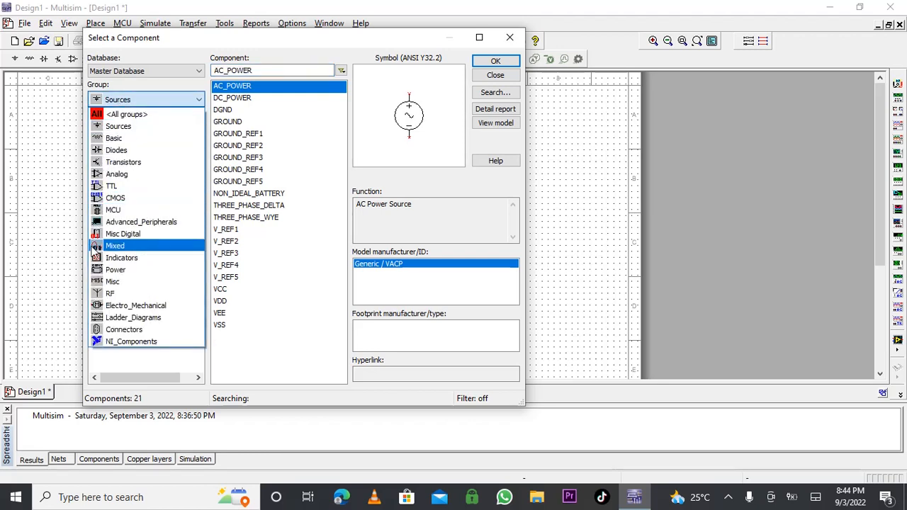
pyautogui.click(107, 138)
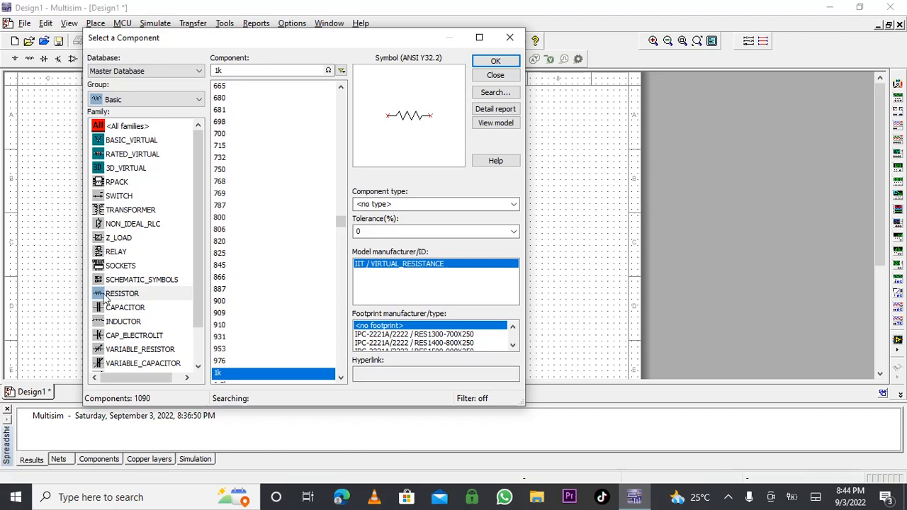
pyautogui.click(113, 293)
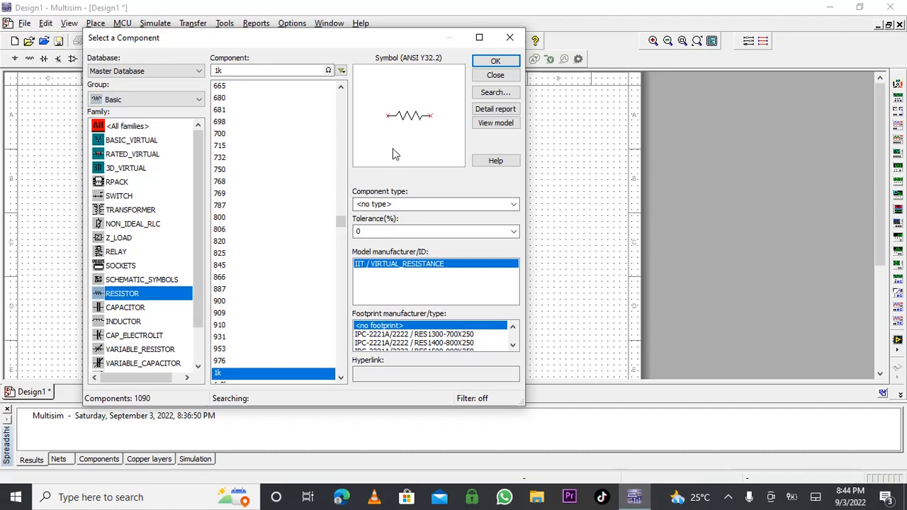
pyautogui.click(496, 62)
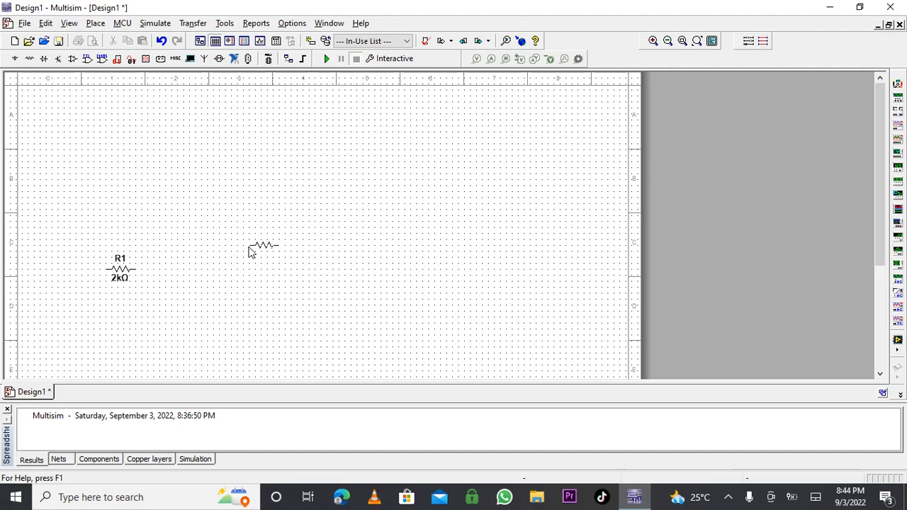
pyautogui.press('Escape')
pyautogui.press('Escape')
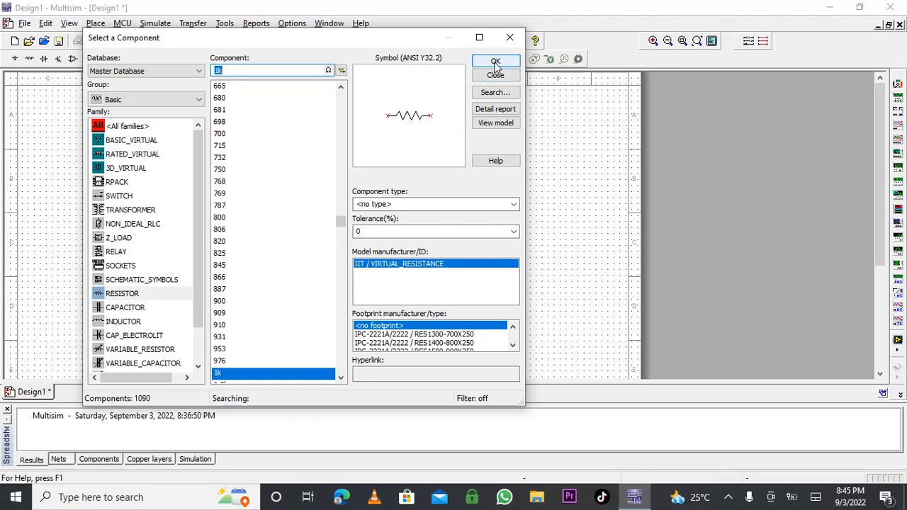
pyautogui.click(510, 38)
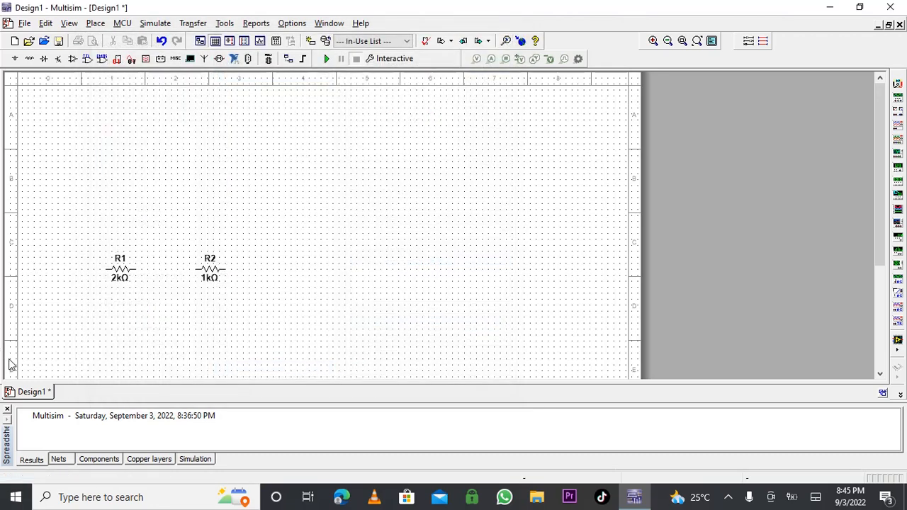
# Set the resistance of the second resistor, R2, to 2k ohms.
pyautogui.doubleClick(211, 278)
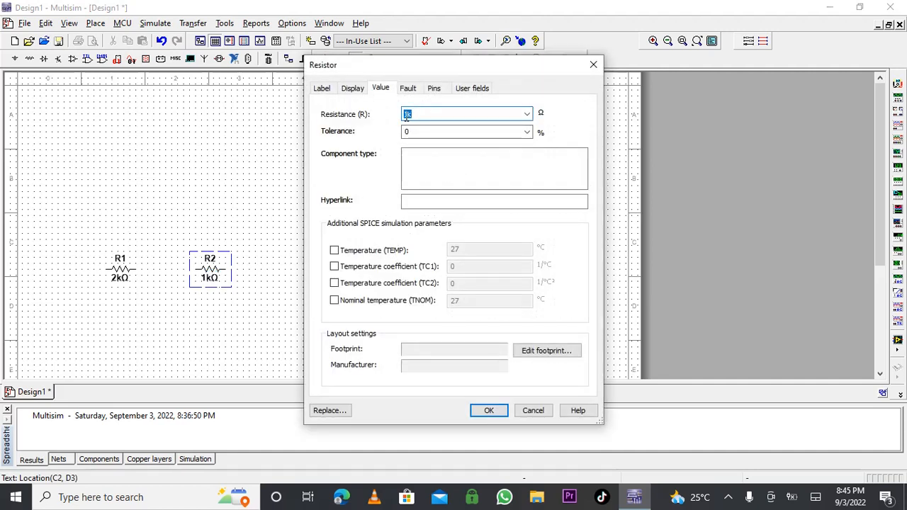
pyautogui.write('2k')
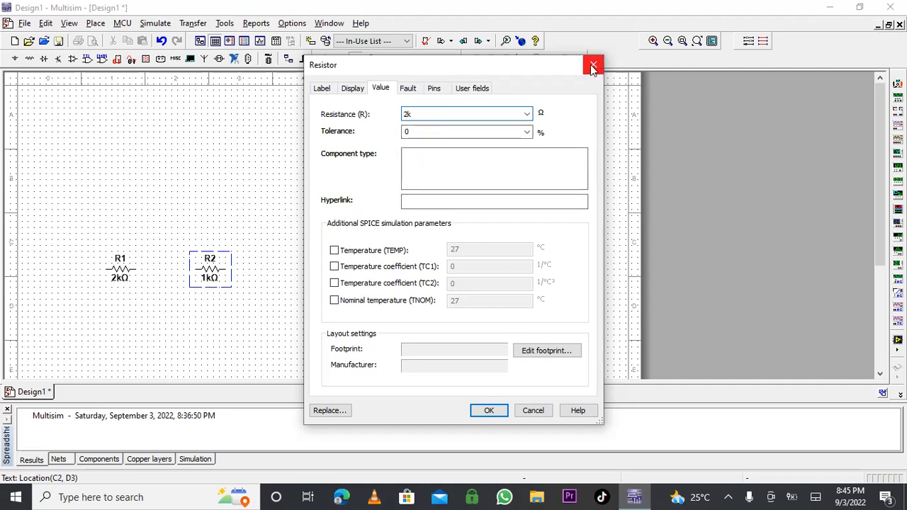
pyautogui.click(489, 411)
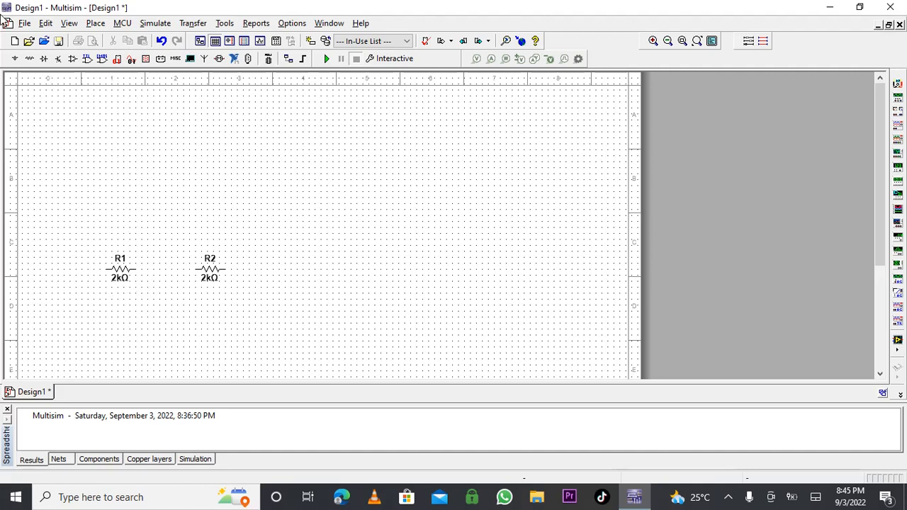
# Place a DC_POWER source from the Sources group's POWER_SOURCES family below R1 and close the component browser.
pyautogui.click(15, 59)
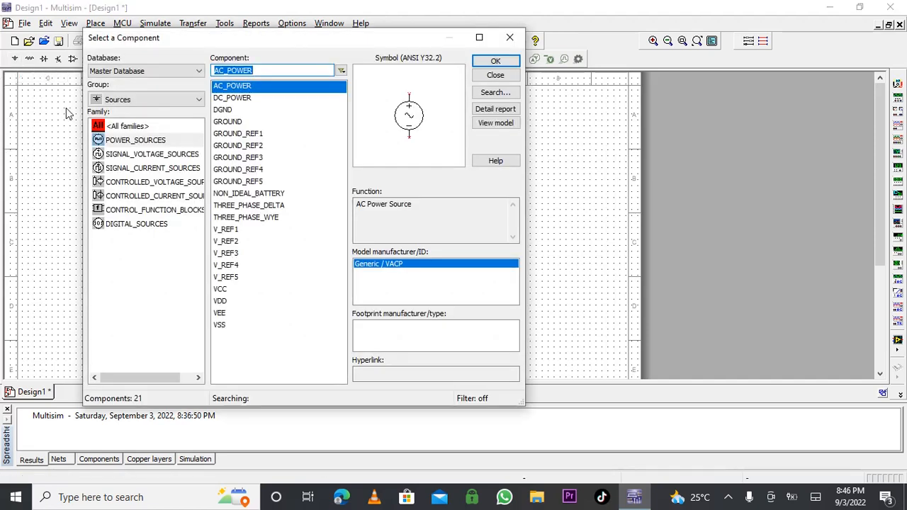
pyautogui.click(118, 101)
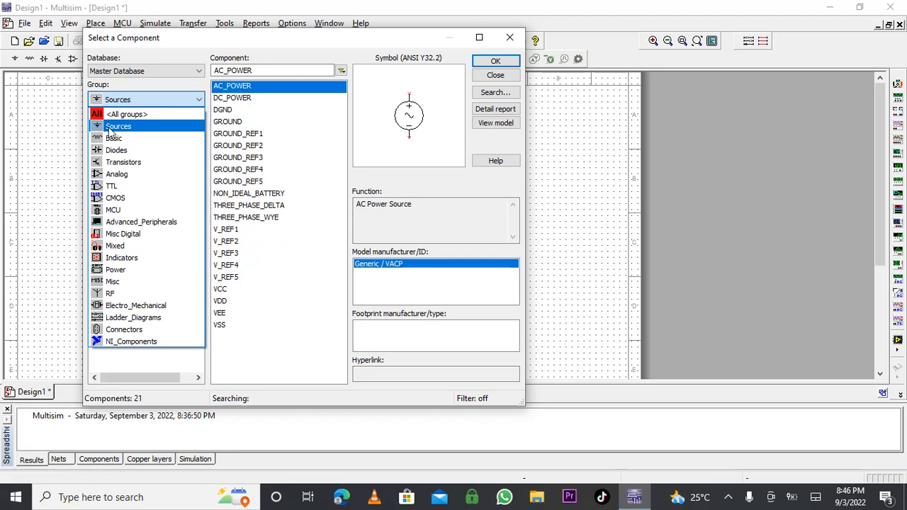
pyautogui.click(114, 127)
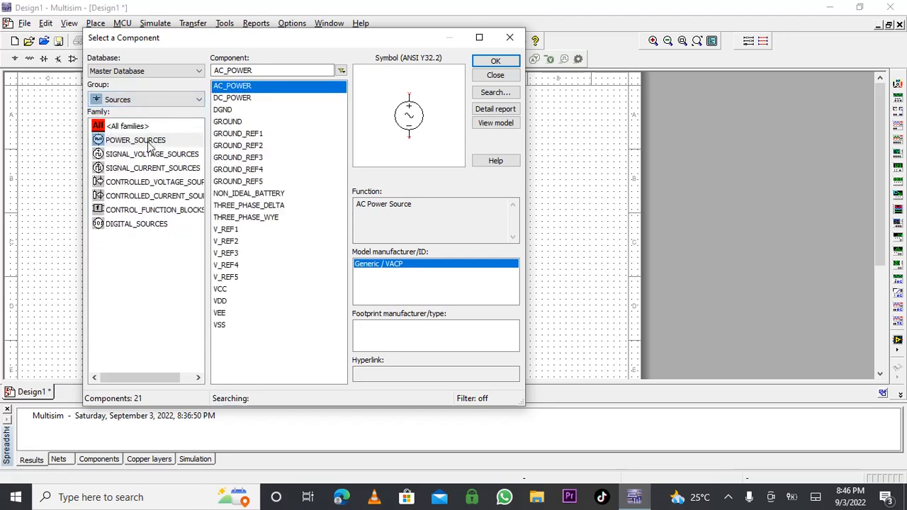
pyautogui.click(149, 144)
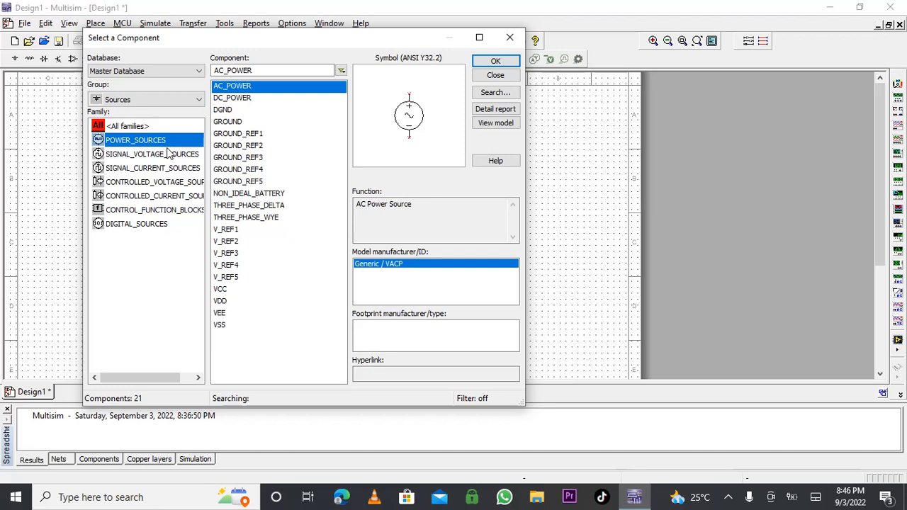
pyautogui.click(169, 154)
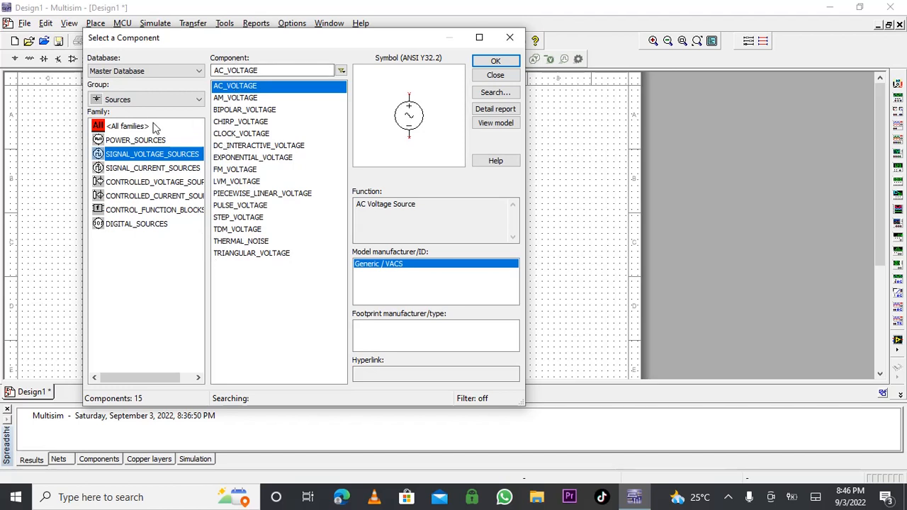
pyautogui.click(121, 142)
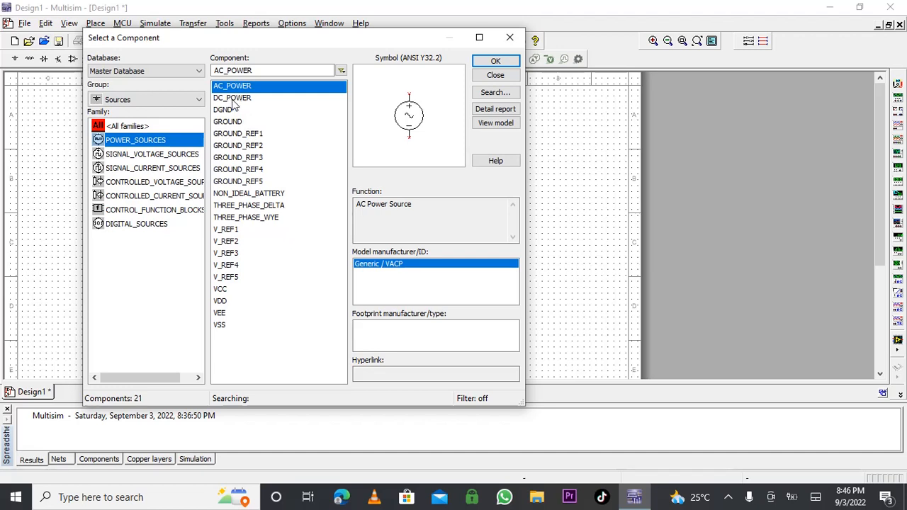
pyautogui.click(233, 99)
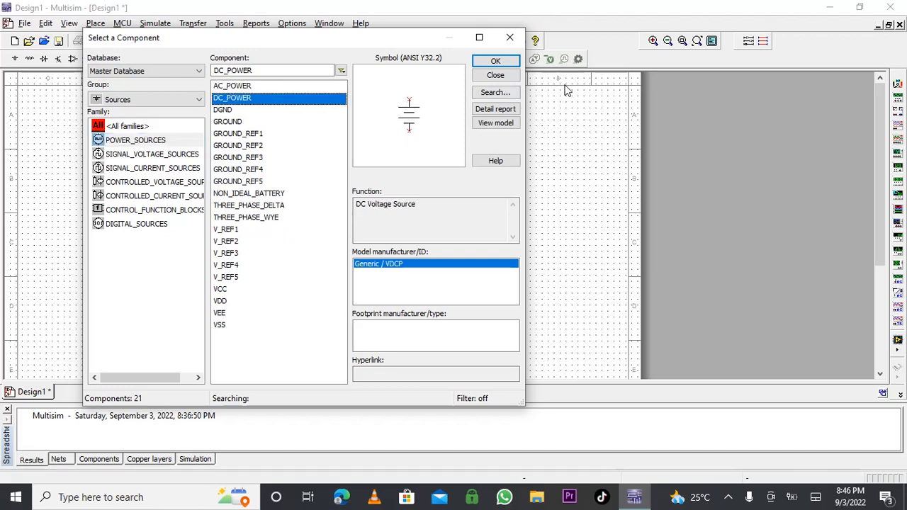
pyautogui.click(482, 64)
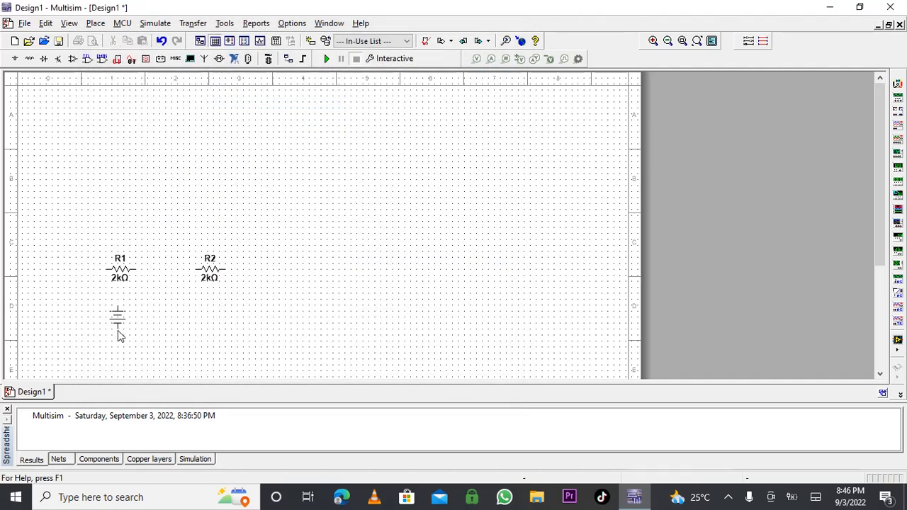
pyautogui.scroll(-5, 117, 337)
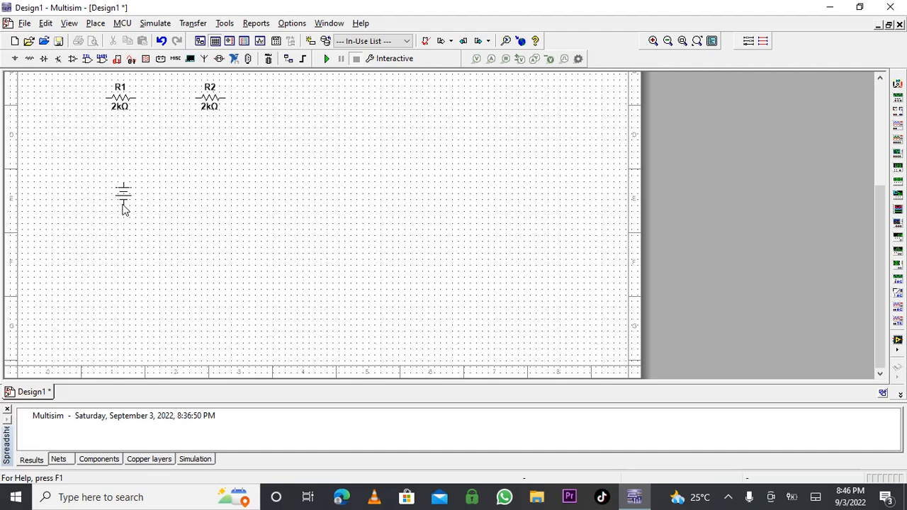
pyautogui.moveTo(123, 206); pyautogui.dragTo(119, 180)
pyautogui.click(119, 180)
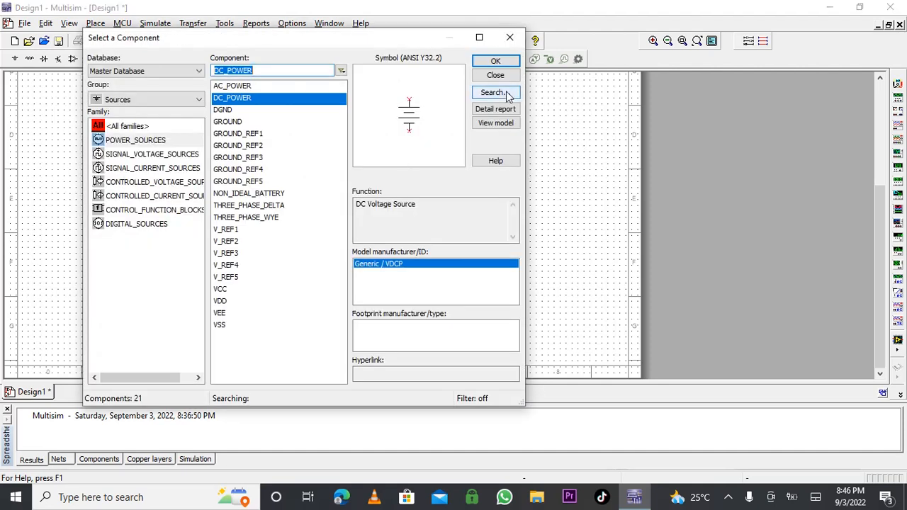
pyautogui.click(881, 101)
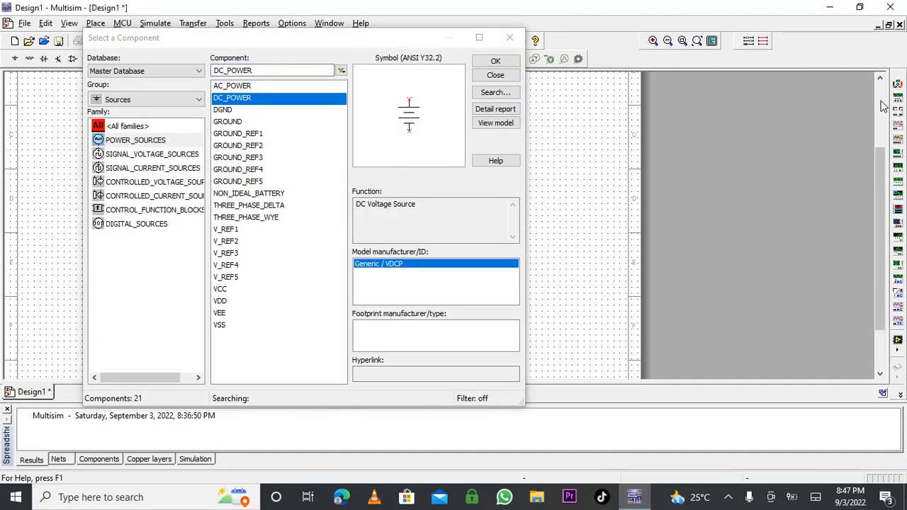
pyautogui.click(883, 104)
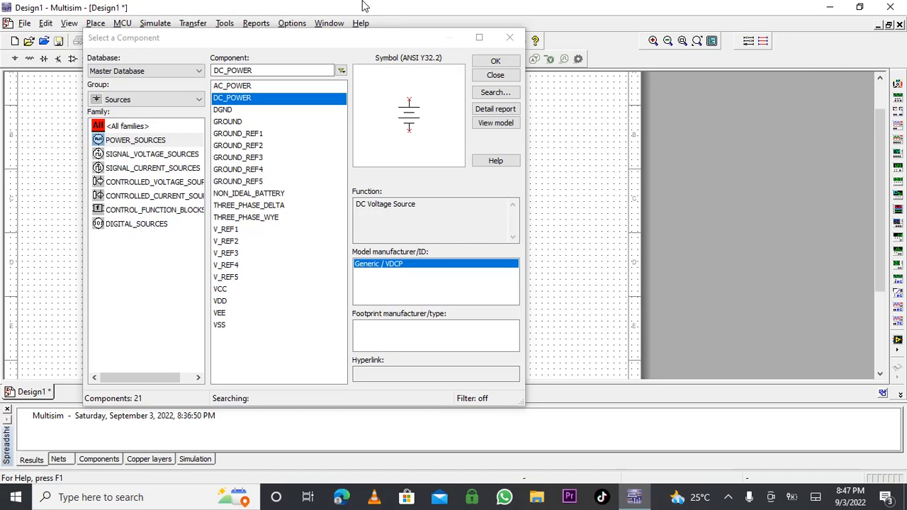
pyautogui.moveTo(366, 6); pyautogui.dragTo(506, 45)
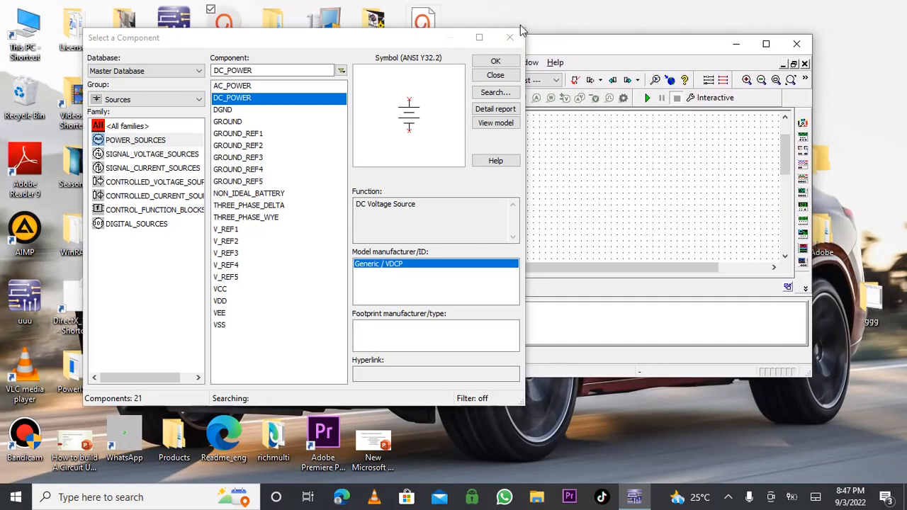
pyautogui.click(765, 44)
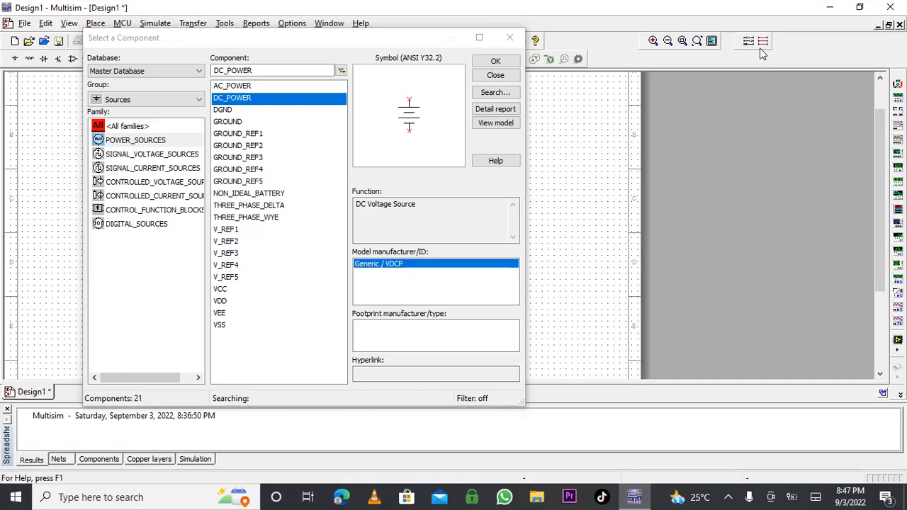
pyautogui.click(509, 38)
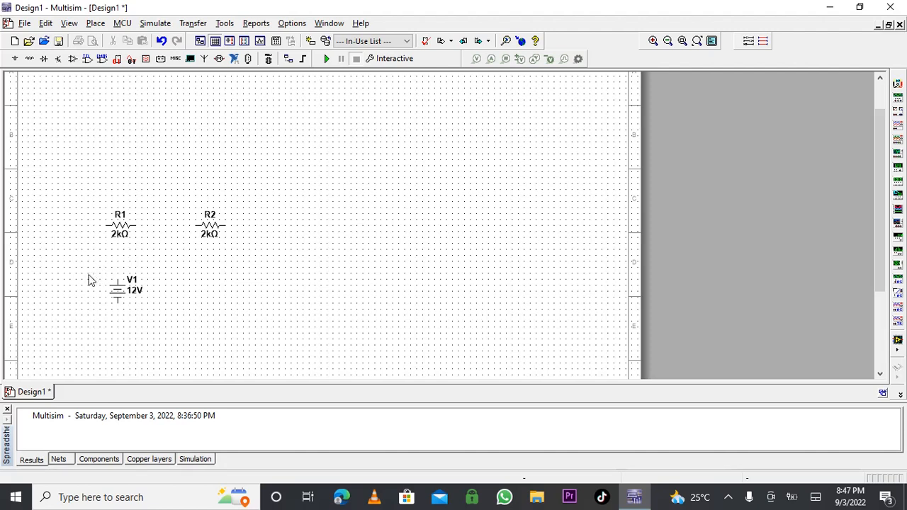
# Check the voltage setting of source V1, and reposition R1 and R2 up and to the right and V1 up and slightly left.
pyautogui.doubleClick(127, 291)
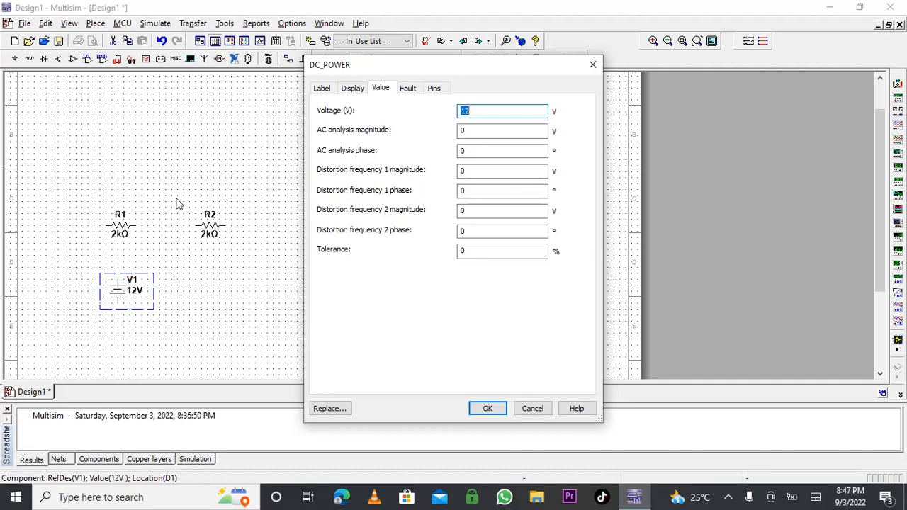
pyautogui.click(592, 66)
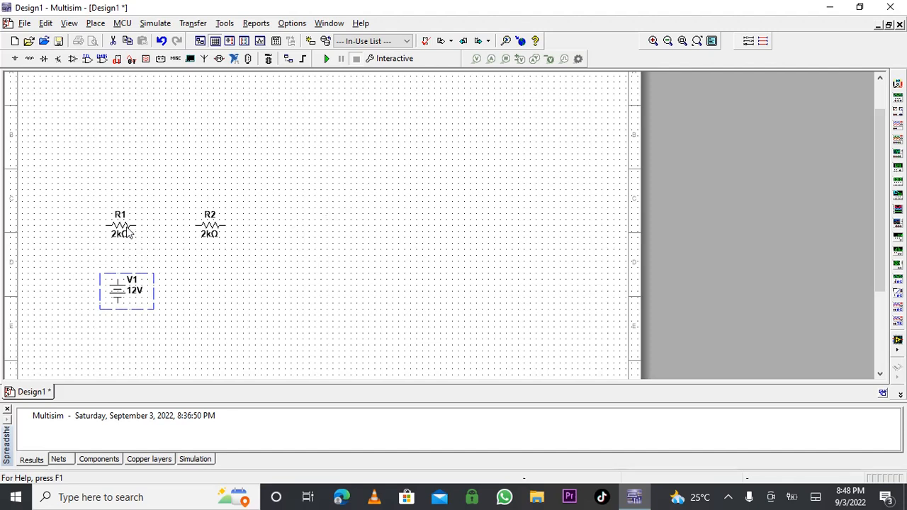
pyautogui.moveTo(128, 233); pyautogui.dragTo(150, 227)
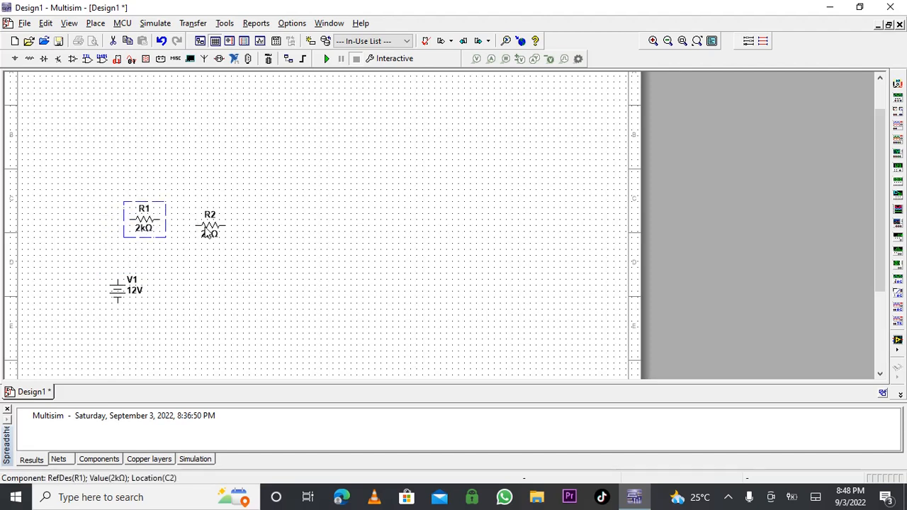
pyautogui.moveTo(208, 233)
pyautogui.mouseDown()
pyautogui.moveTo(205, 221)
pyautogui.moveTo(220, 221)
pyautogui.mouseUp()
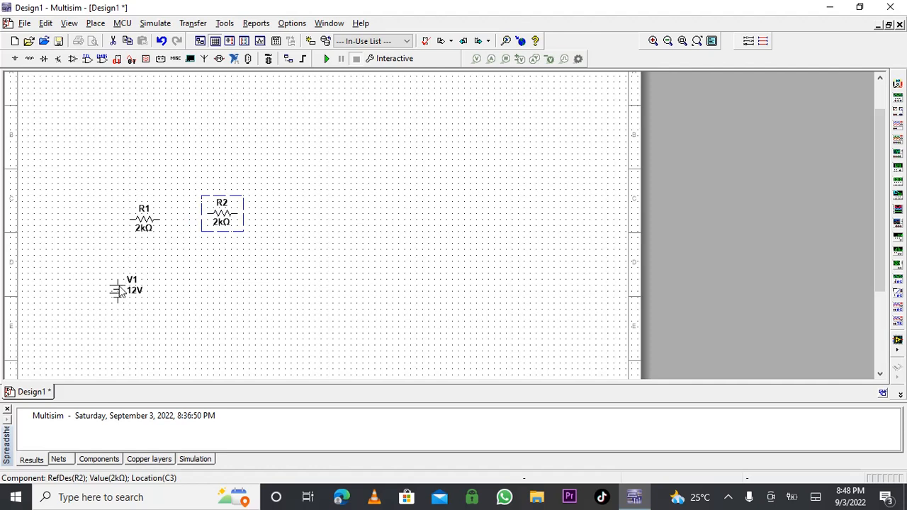
pyautogui.moveTo(120, 292); pyautogui.dragTo(112, 265)
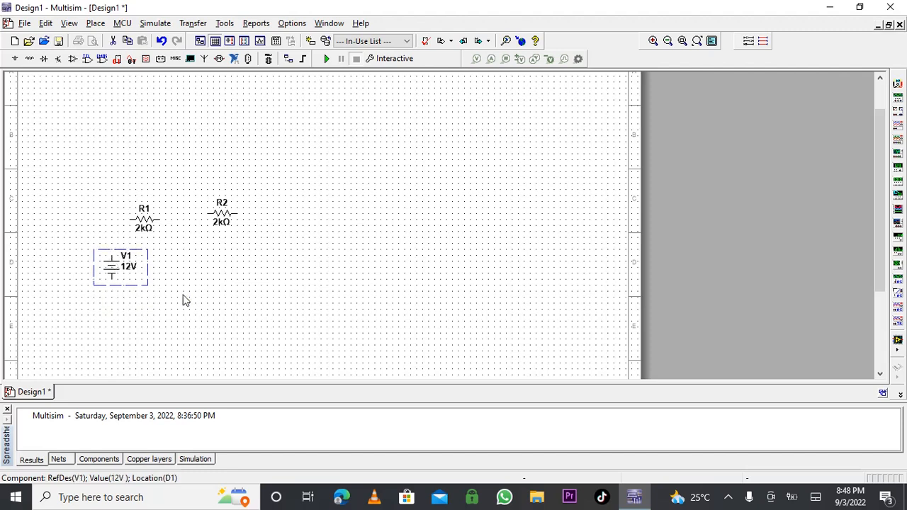
pyautogui.click(210, 306)
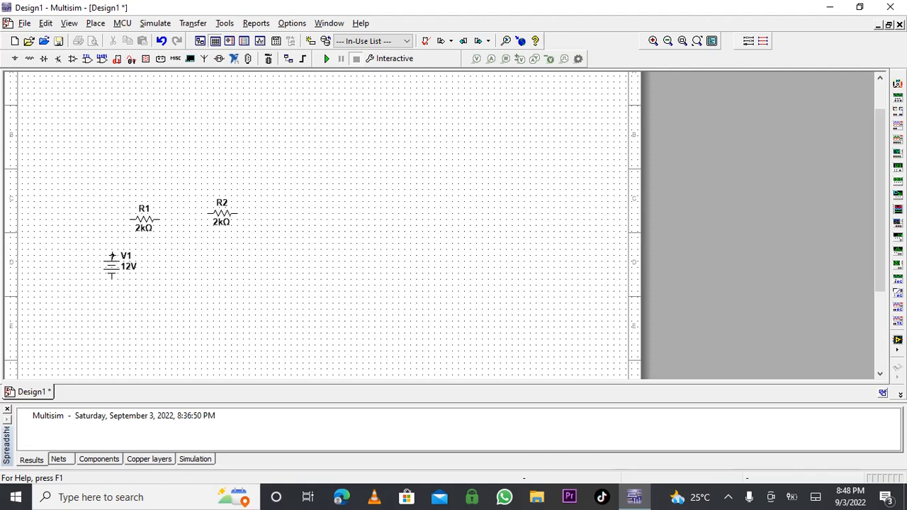
# Wire V1's positive terminal to R1's left end, run a wire out from R1's right end, and lower R2 level with R1.
pyautogui.click(112, 256)
pyautogui.click(129, 220)
pyautogui.click(160, 219)
pyautogui.doubleClick(184, 222)
pyautogui.click(219, 221)
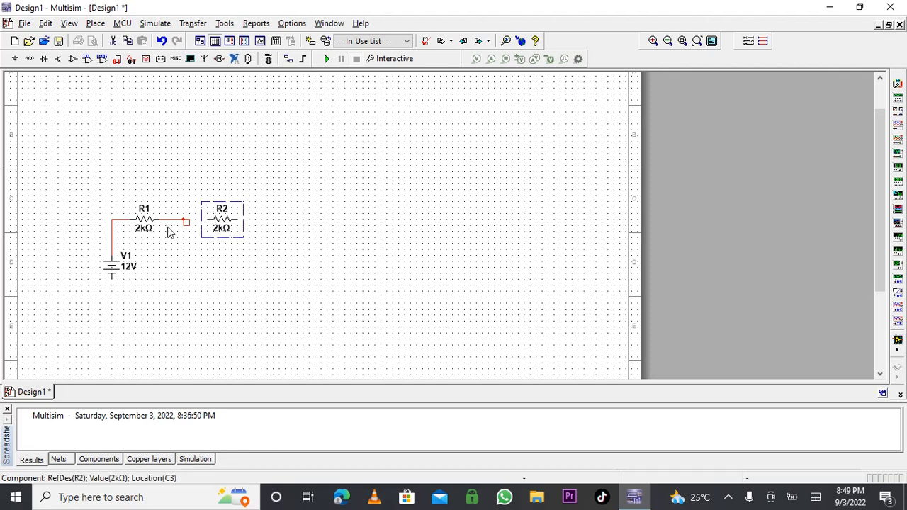
# Delete the loose wire at R1's right end and connect that terminal directly to R2's left end.
pyautogui.click(168, 231)
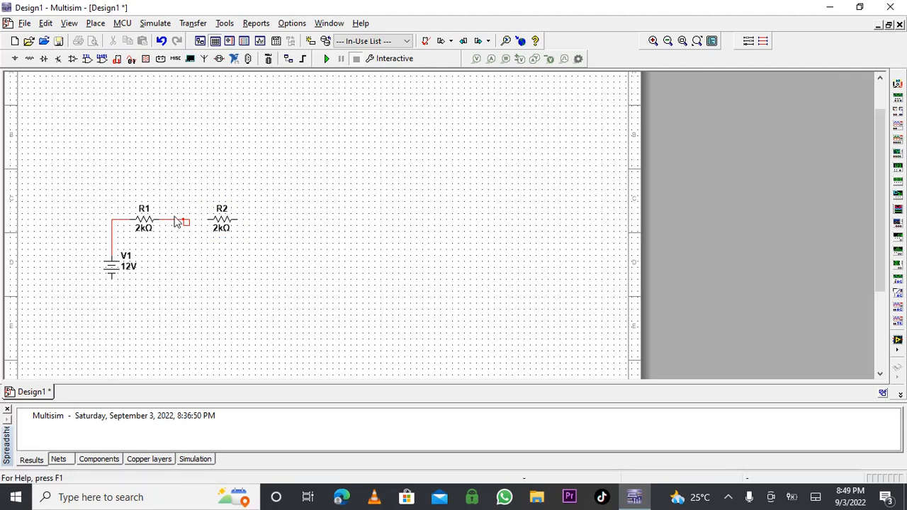
pyautogui.doubleClick(176, 222)
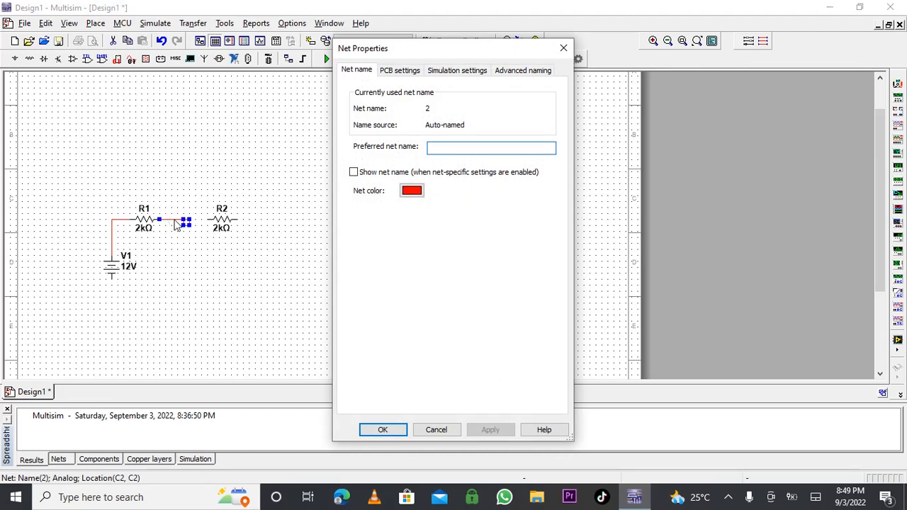
pyautogui.click(564, 49)
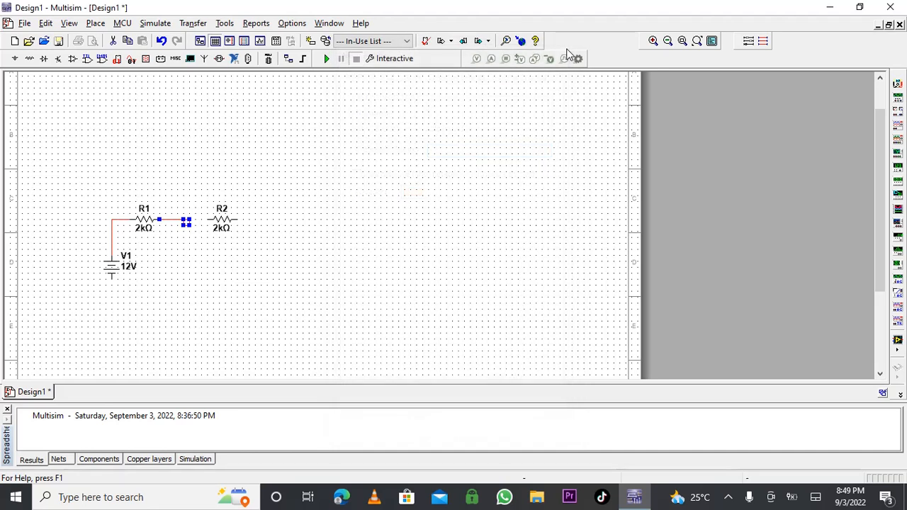
pyautogui.press('Delete')
pyautogui.click(160, 220)
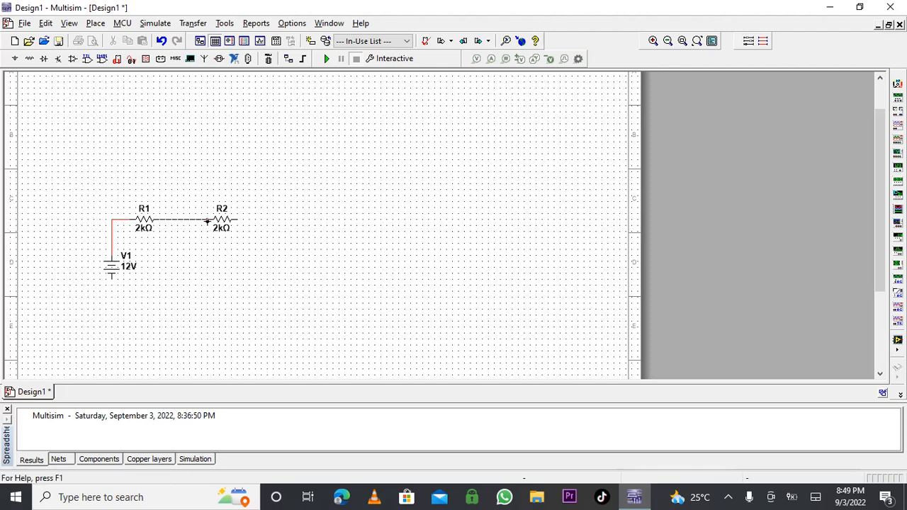
pyautogui.click(207, 222)
# Close the loop by wiring R2's right end down and around to V1's negative terminal.
pyautogui.click(238, 219)
pyautogui.doubleClick(261, 220)
pyautogui.click(261, 221)
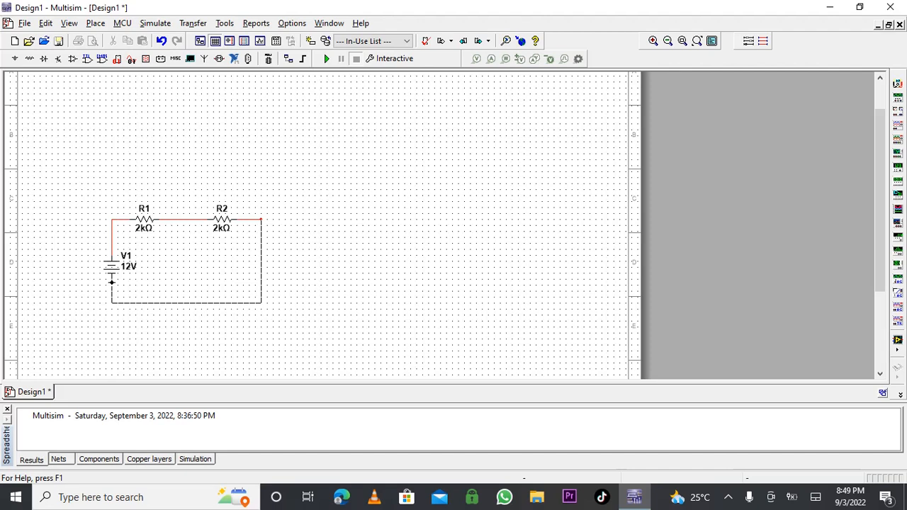
pyautogui.click(112, 278)
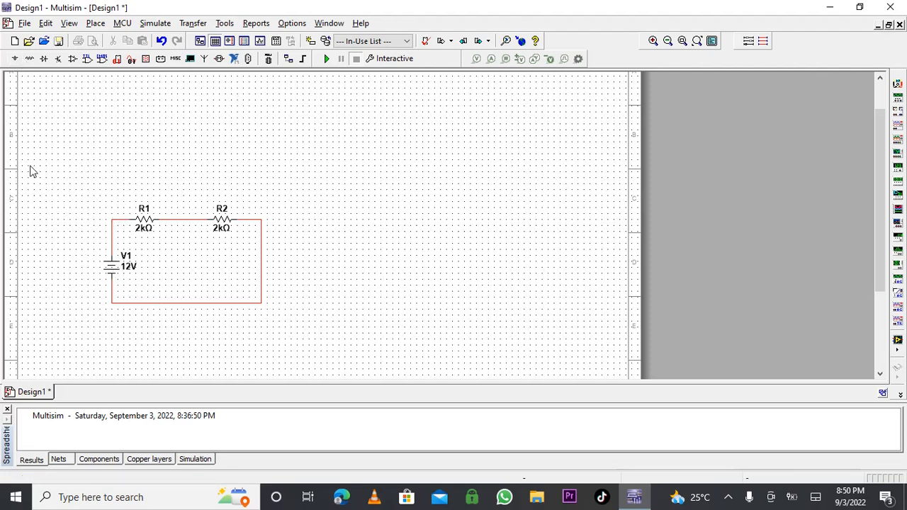
# Place a GROUND component from the POWER_SOURCES family beneath the circuit's lower wire and close the component browser.
pyautogui.click(16, 59)
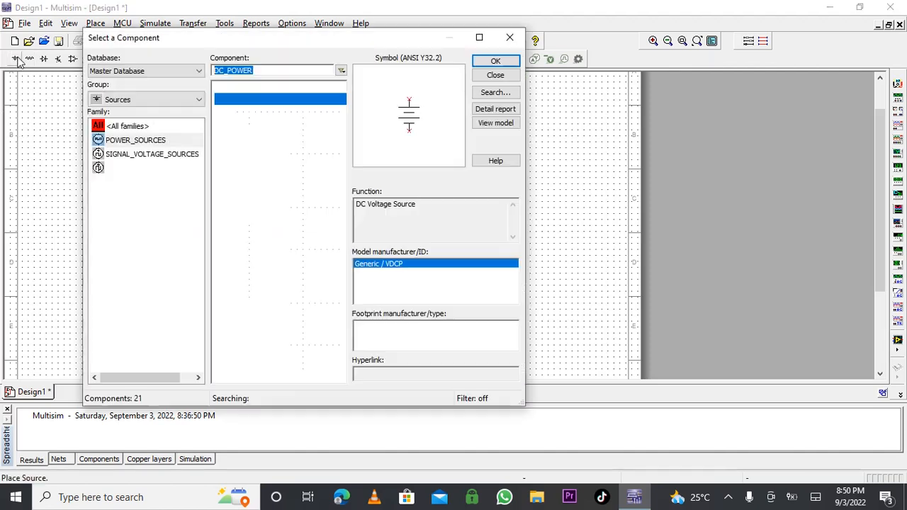
pyautogui.click(131, 142)
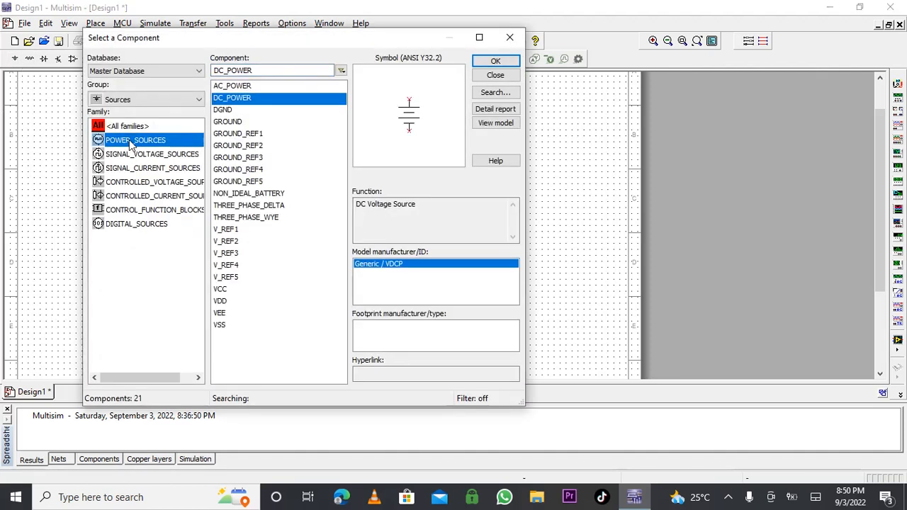
pyautogui.click(234, 123)
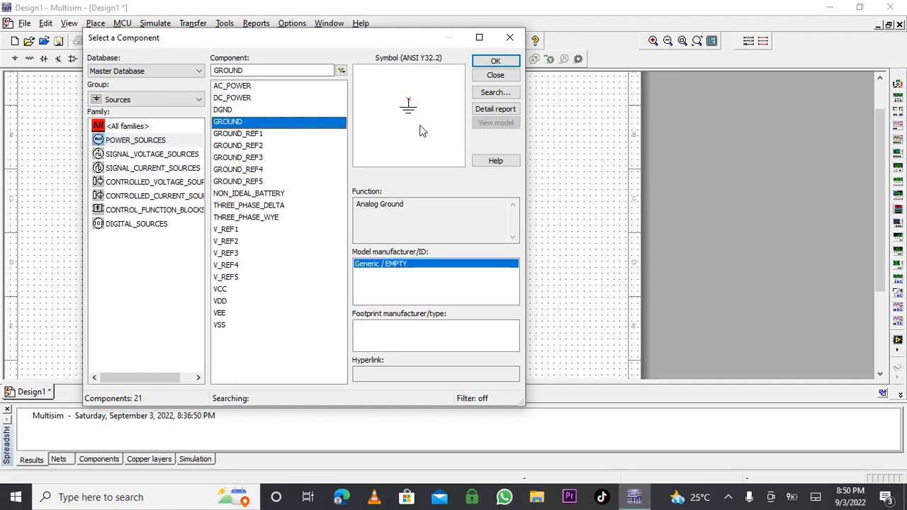
pyautogui.click(495, 61)
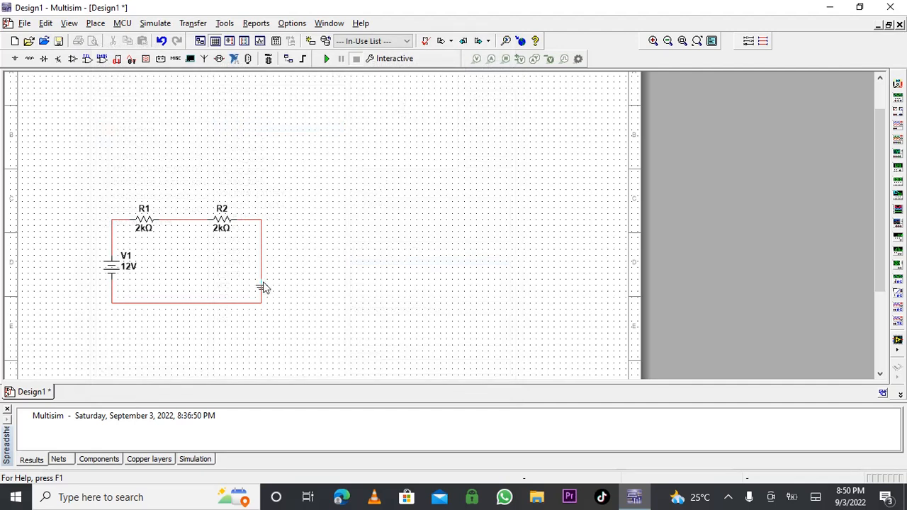
pyautogui.click(142, 326)
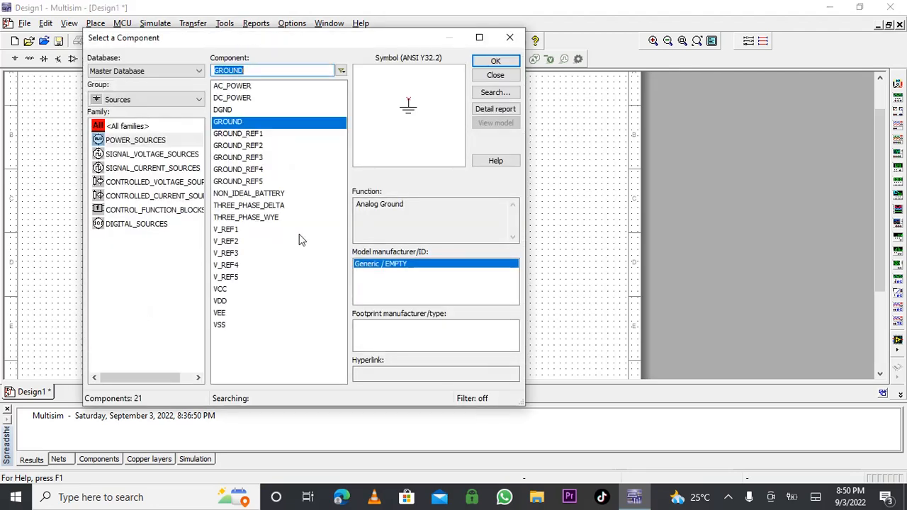
pyautogui.click(510, 36)
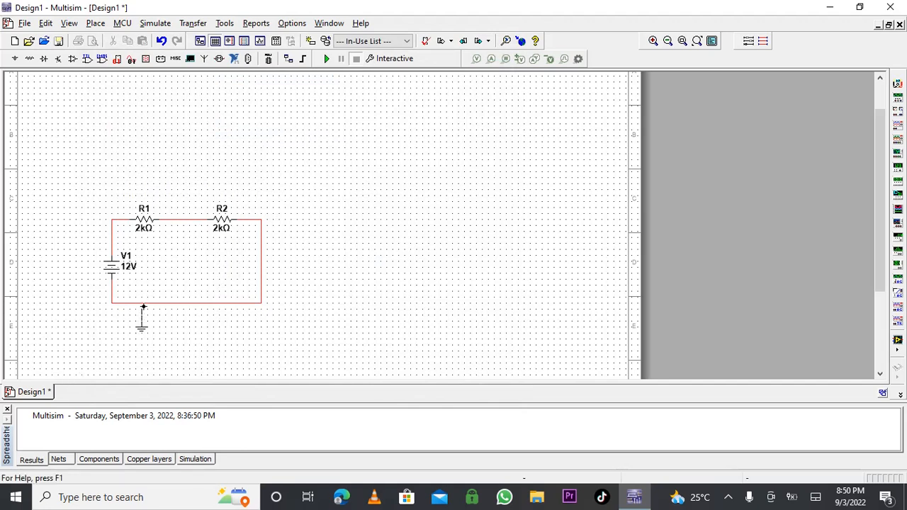
# Wire the ground symbol to the circuit's lower wire and show the list of nets.
pyautogui.click(143, 304)
pyautogui.moveTo(154, 342); pyautogui.dragTo(212, 225)
pyautogui.click(343, 244)
pyautogui.click(59, 460)
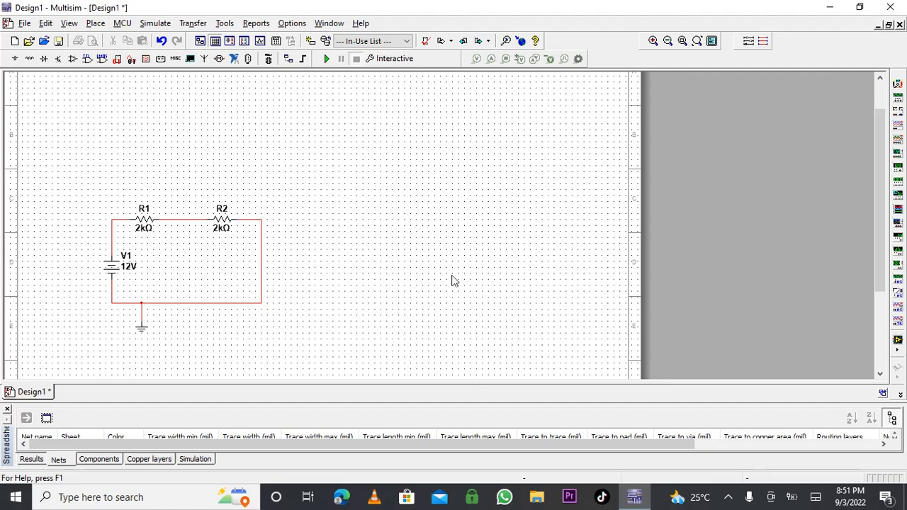
# Run the interactive simulation of the series circuit and stop it.
pyautogui.click(326, 63)
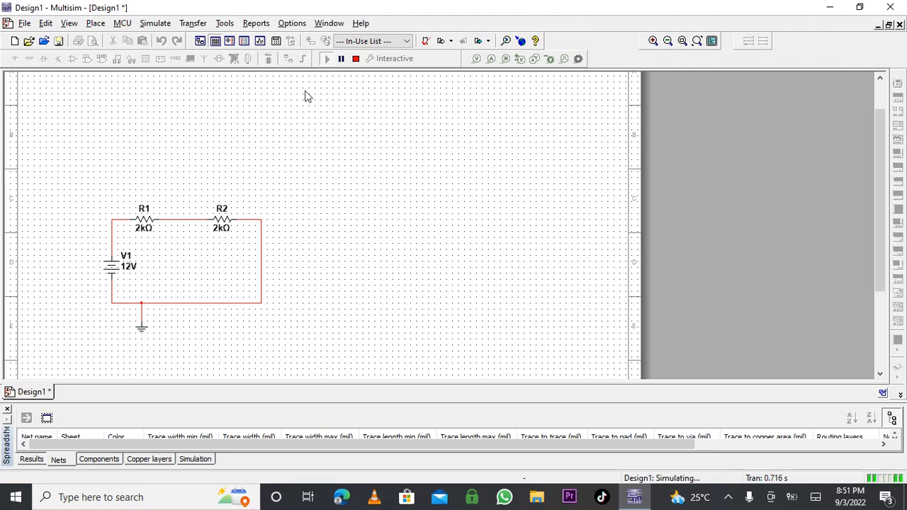
pyautogui.click(340, 58)
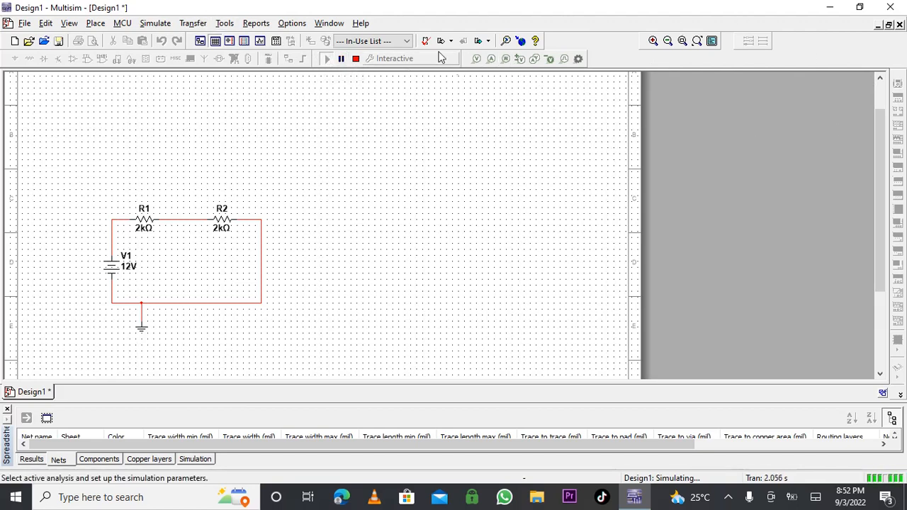
pyautogui.click(356, 59)
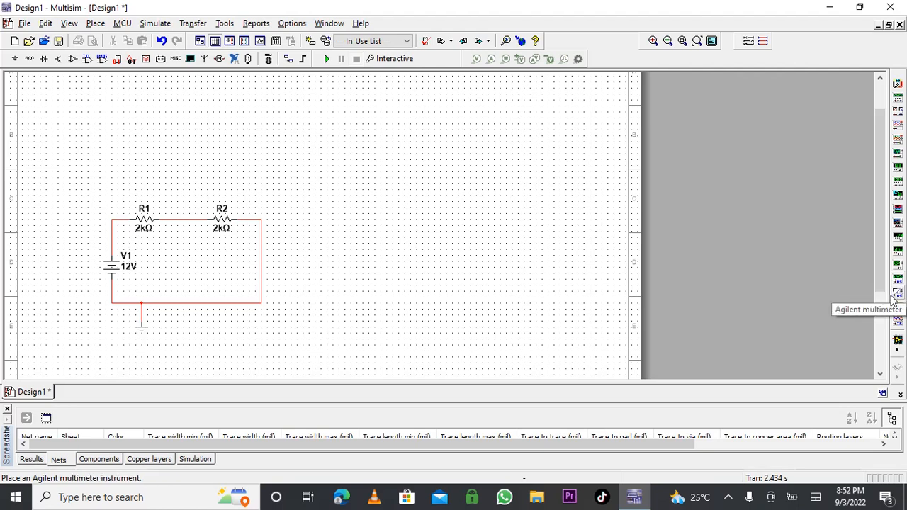
# Place an Agilent multimeter beside R2 and open its front panel, moved below the instrument so its terminals stay accessible.
pyautogui.click(895, 298)
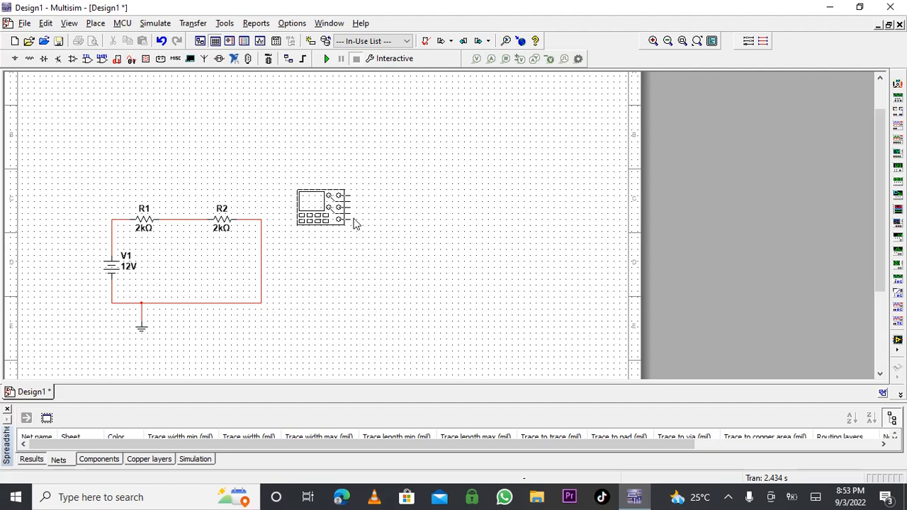
pyautogui.click(336, 222)
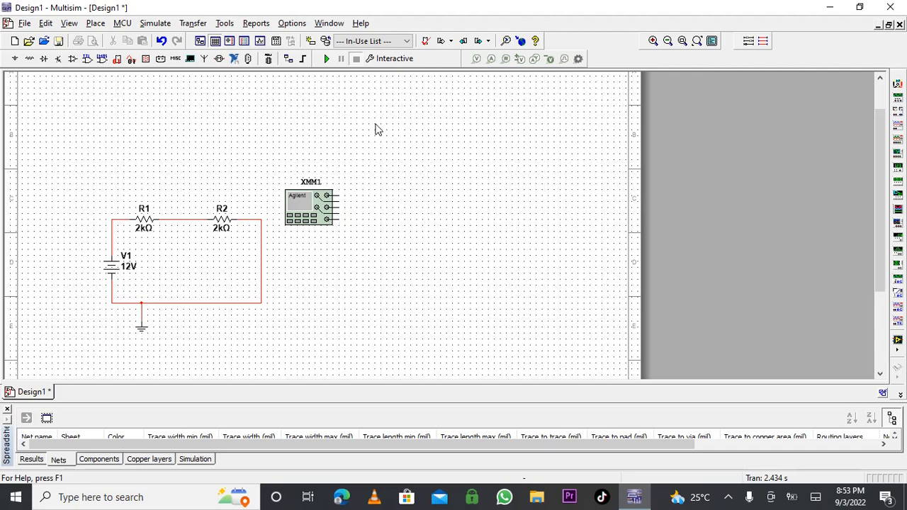
pyautogui.doubleClick(300, 200)
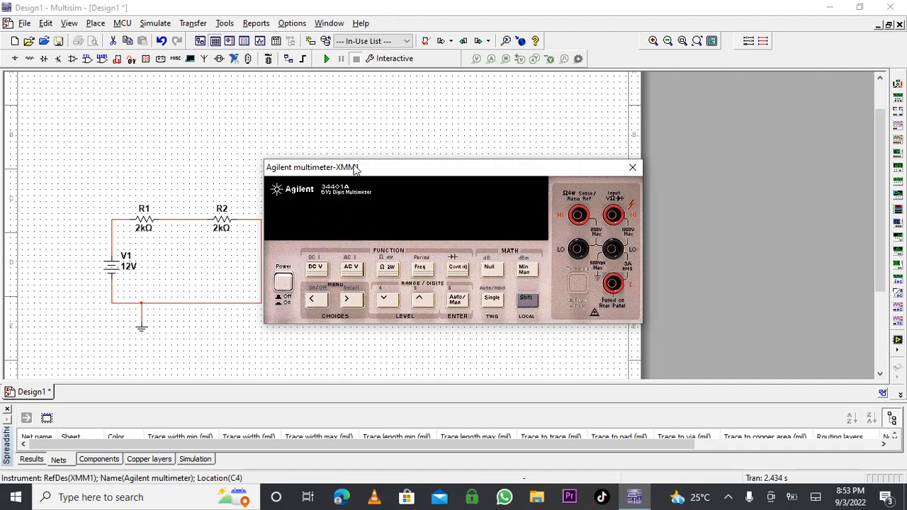
pyautogui.moveTo(382, 157); pyautogui.dragTo(383, 169)
pyautogui.click(382, 173)
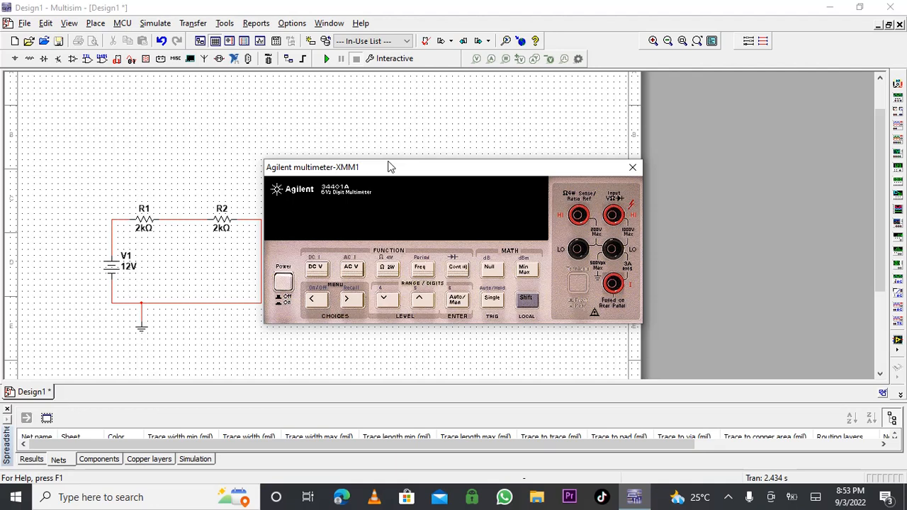
pyautogui.moveTo(389, 167); pyautogui.dragTo(400, 237)
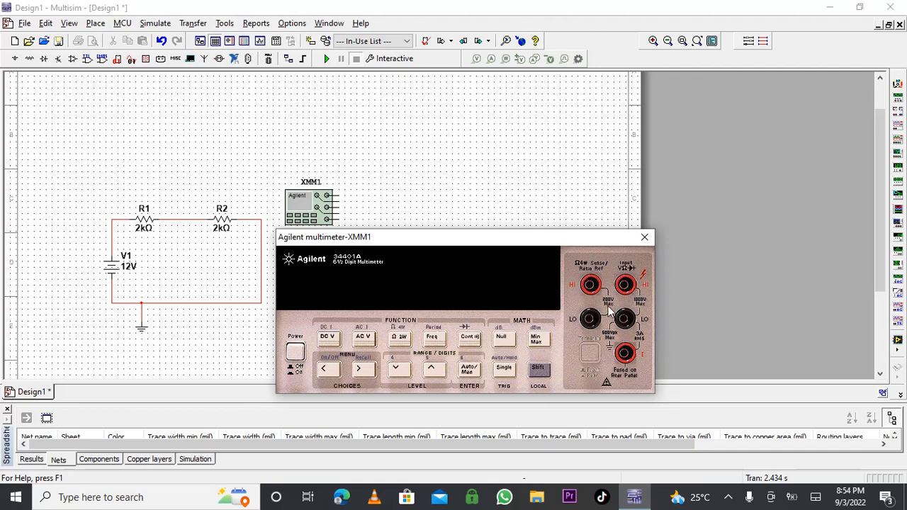
# Wire the multimeter's Input HI terminal up and over to the node between R1 and R2.
pyautogui.click(338, 204)
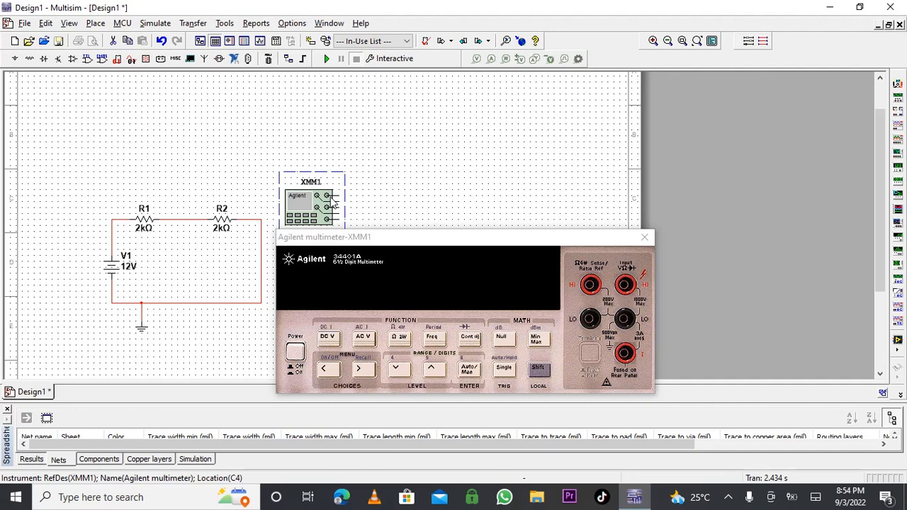
pyautogui.click(392, 187)
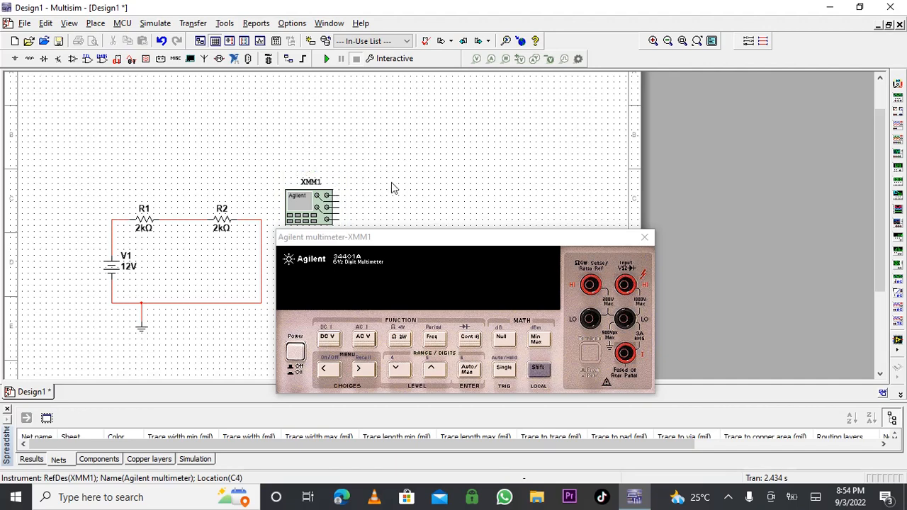
pyautogui.click(338, 196)
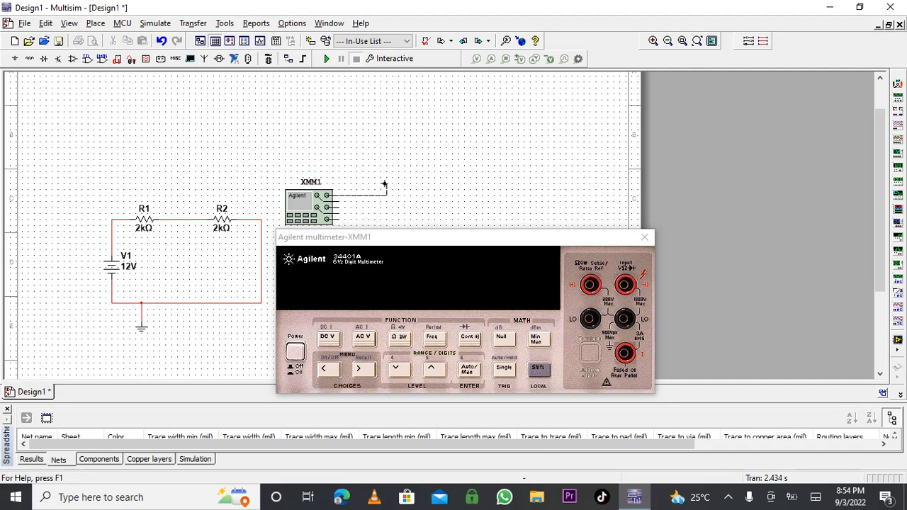
pyautogui.click(381, 147)
pyautogui.click(189, 220)
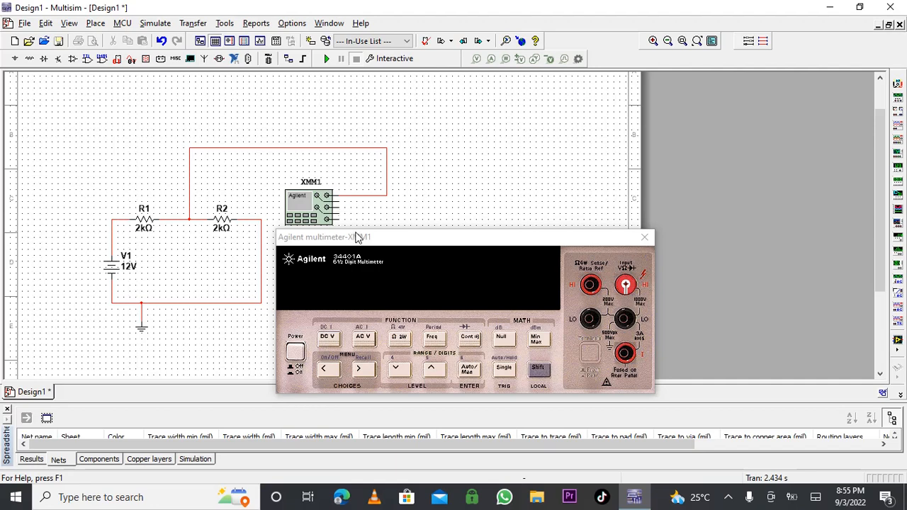
# Shift the multimeter panel lower and wire the Input LO terminal under the instrument to the wire at R2's right end.
pyautogui.moveTo(356, 236); pyautogui.dragTo(358, 255)
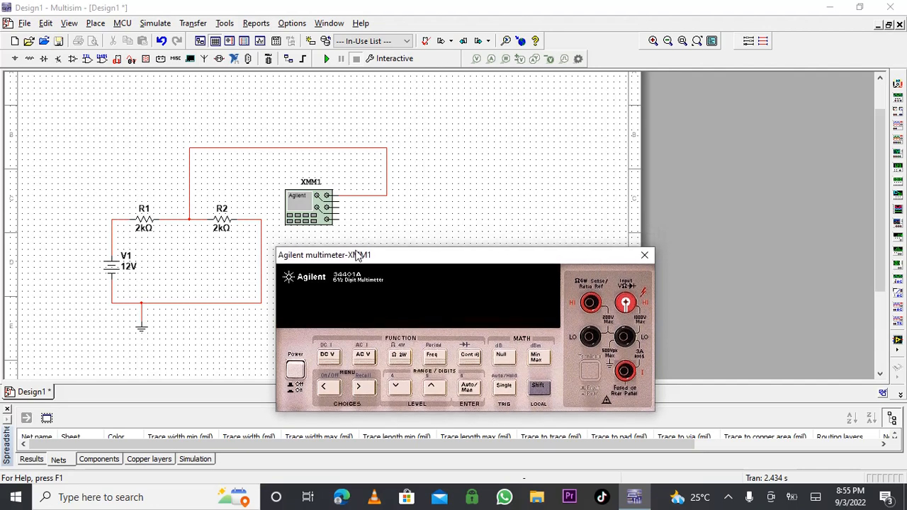
pyautogui.click(340, 208)
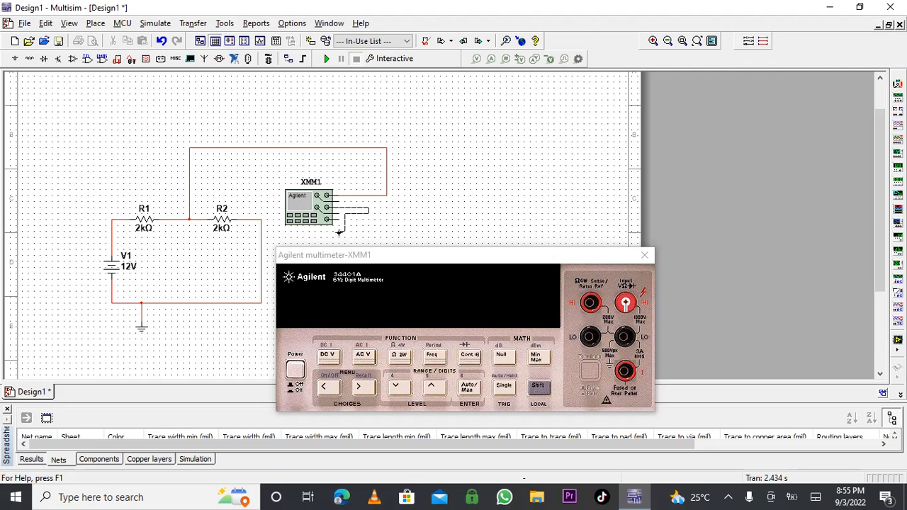
pyautogui.click(366, 235)
pyautogui.click(271, 209)
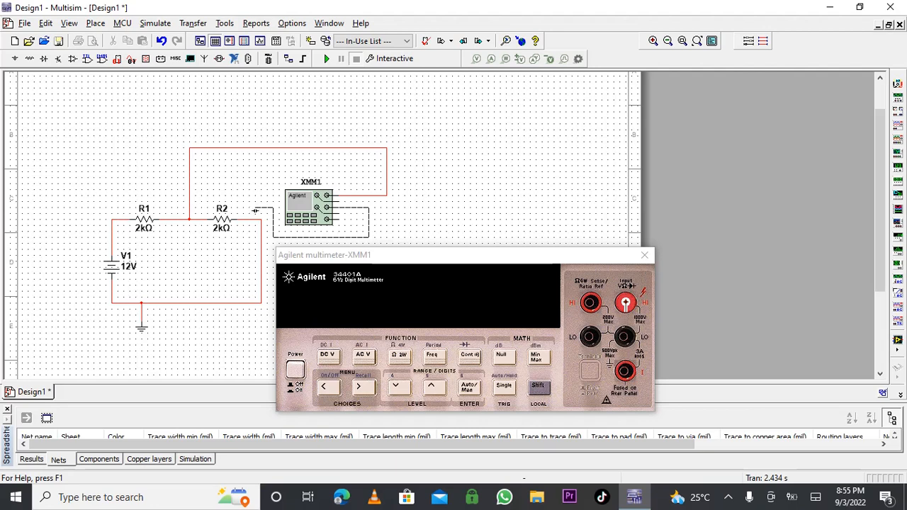
pyautogui.click(256, 221)
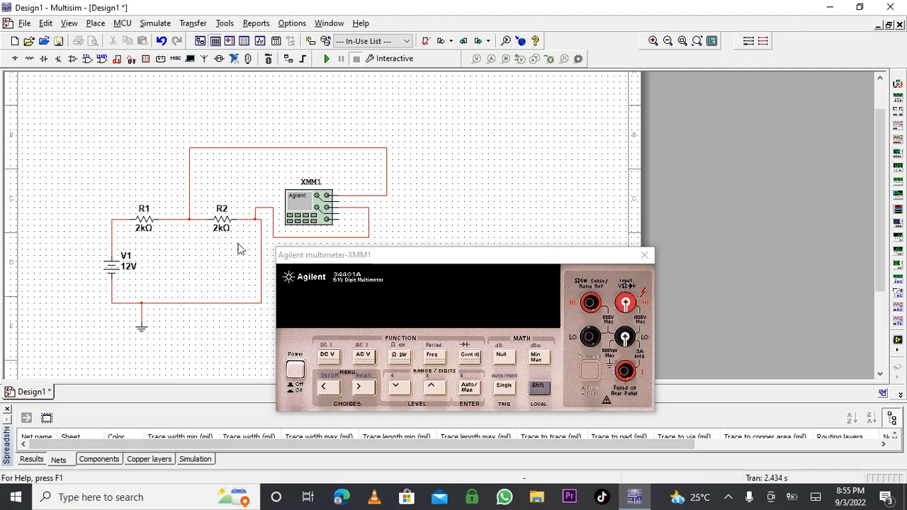
# Measure the voltage across R2 by running the simulation with the multimeter set to DC V, and switch it off and close its panel.
pyautogui.click(296, 372)
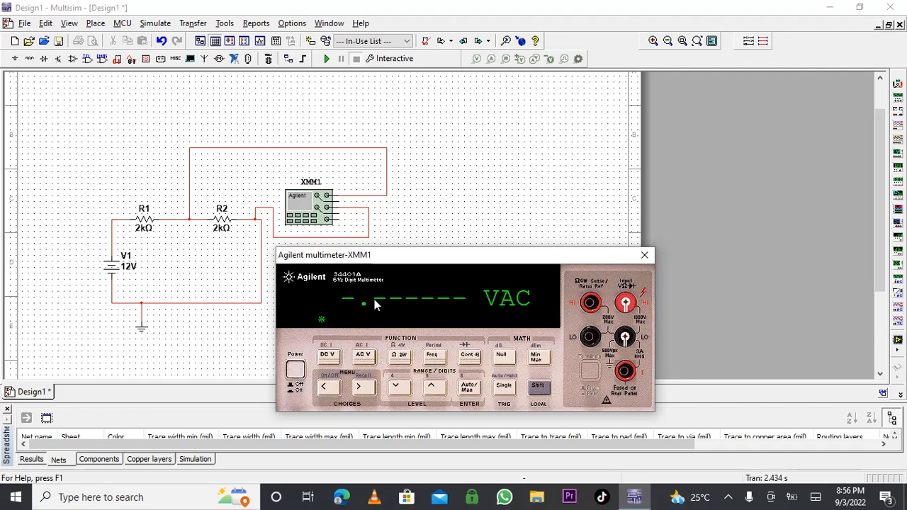
pyautogui.click(331, 356)
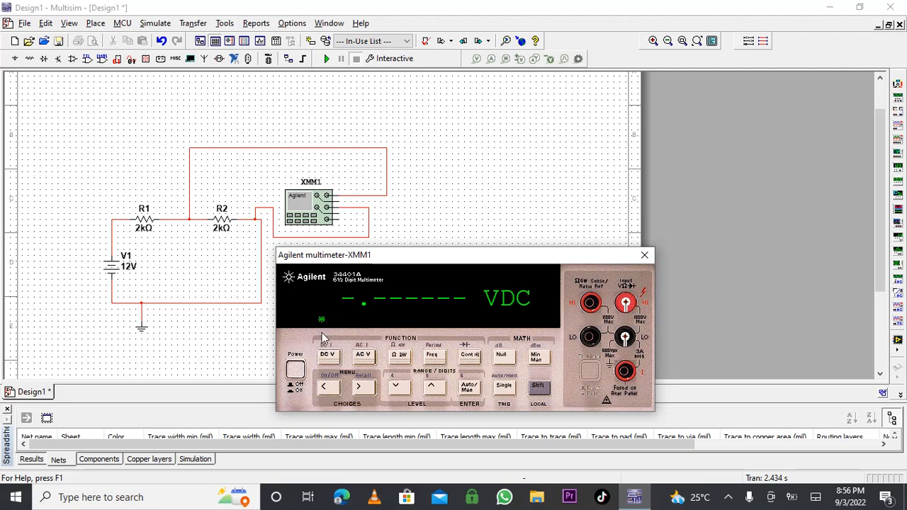
pyautogui.click(325, 61)
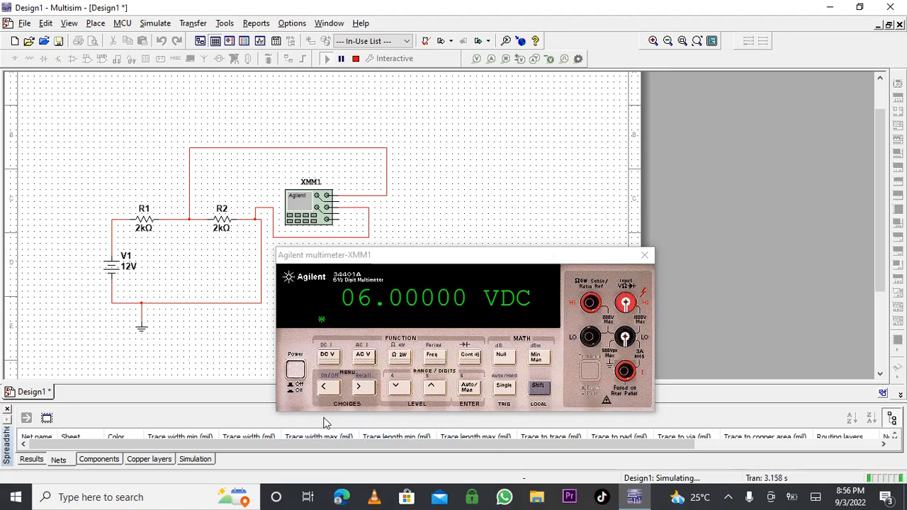
pyautogui.click(296, 370)
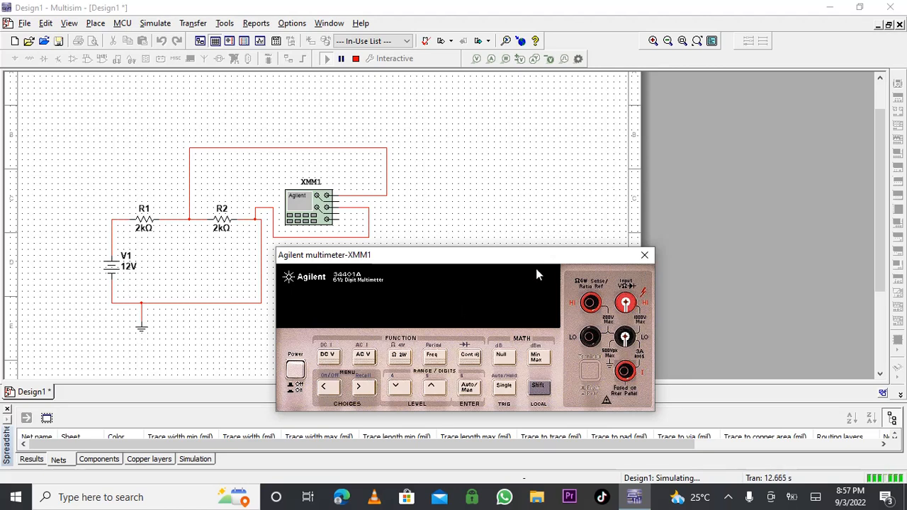
pyautogui.click(643, 256)
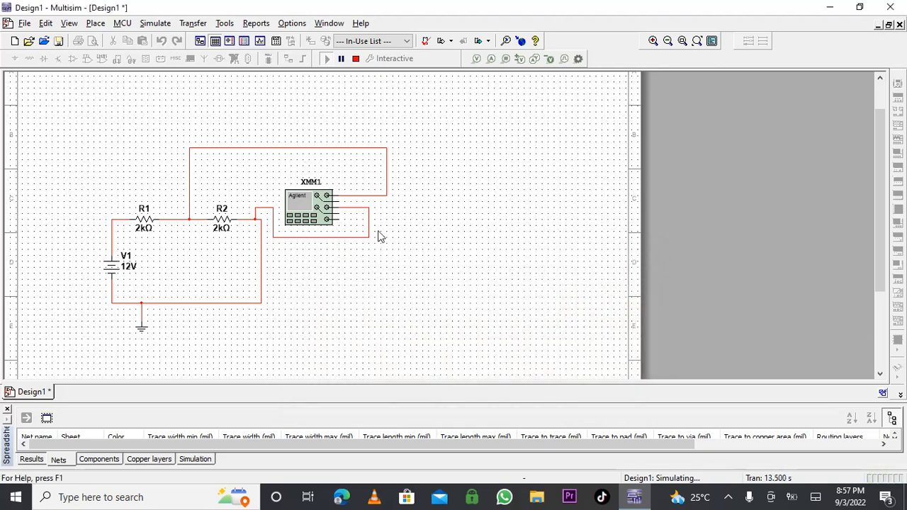
# Stop the simulation and delete the Agilent multimeter XMM1 from the schematic.
pyautogui.rightClick(295, 205)
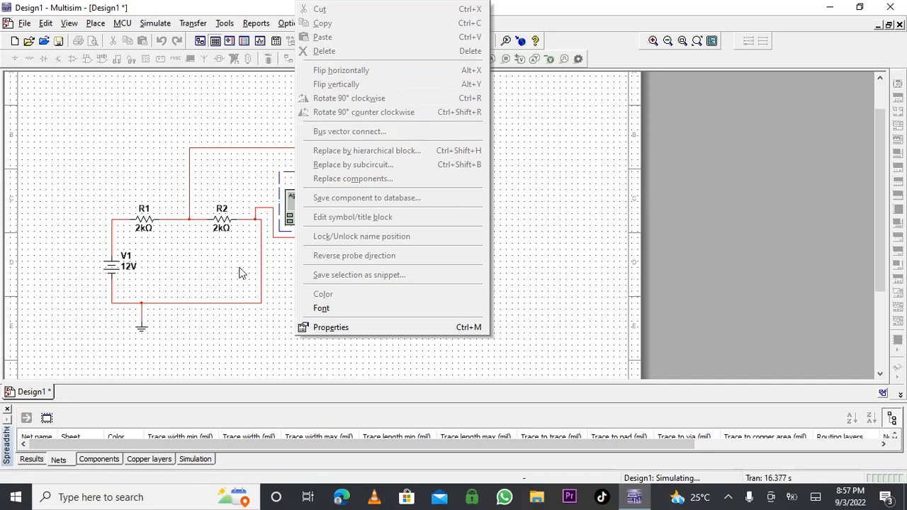
pyautogui.click(231, 348)
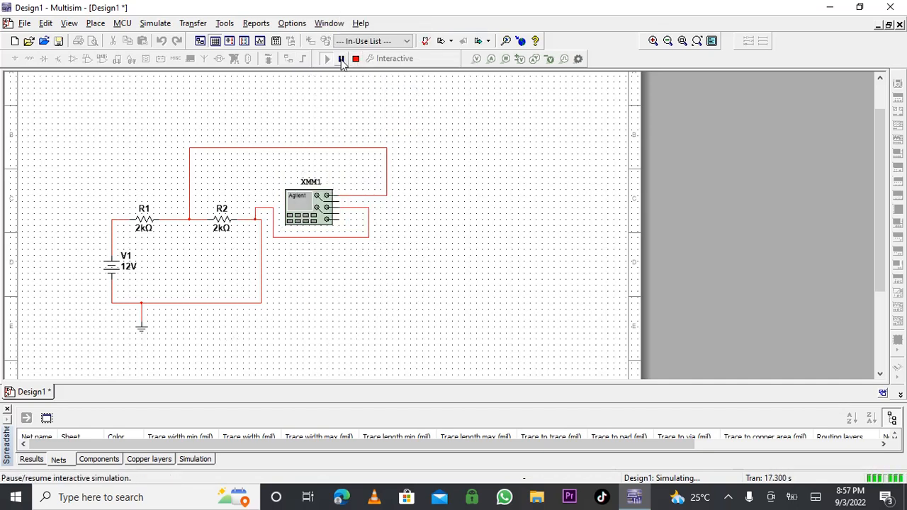
pyautogui.click(341, 59)
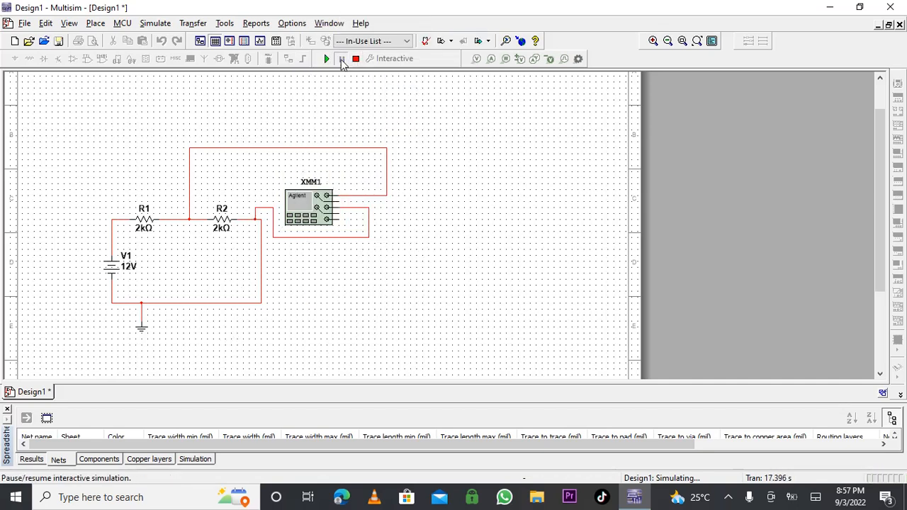
pyautogui.rightClick(323, 221)
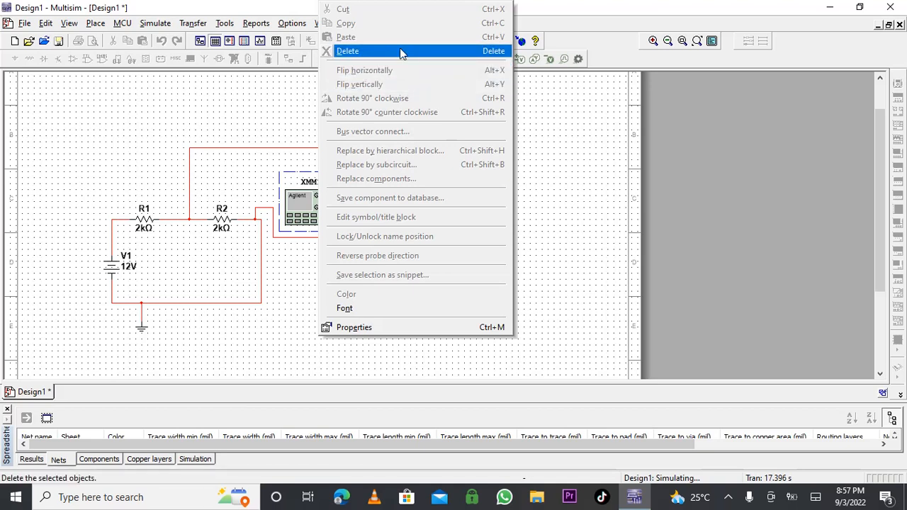
pyautogui.click(249, 103)
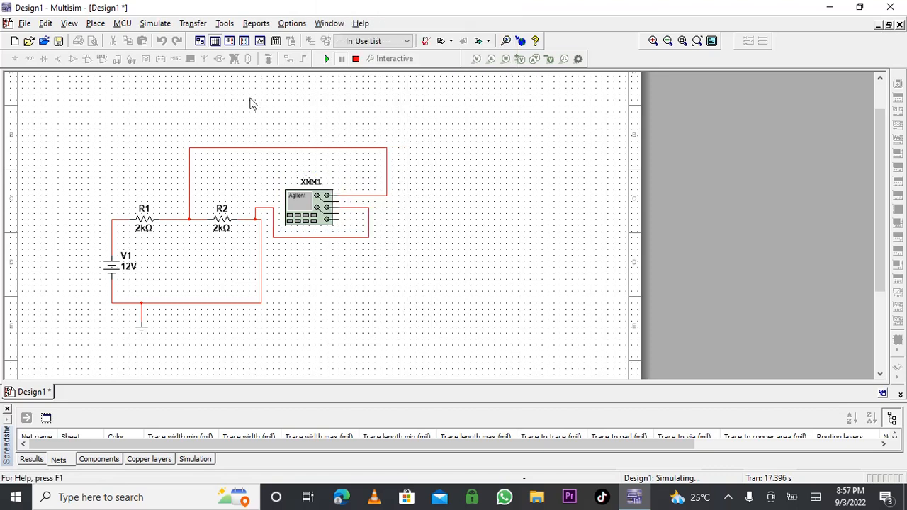
pyautogui.click(356, 60)
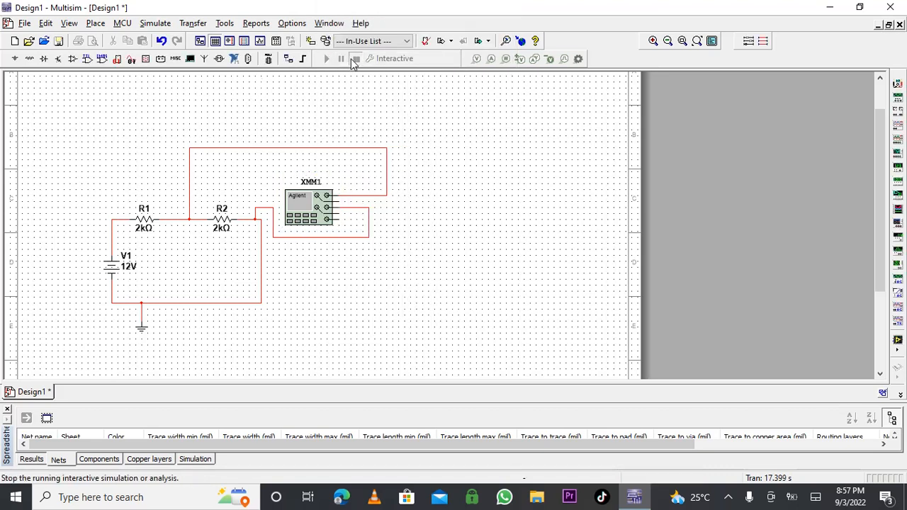
pyautogui.rightClick(304, 201)
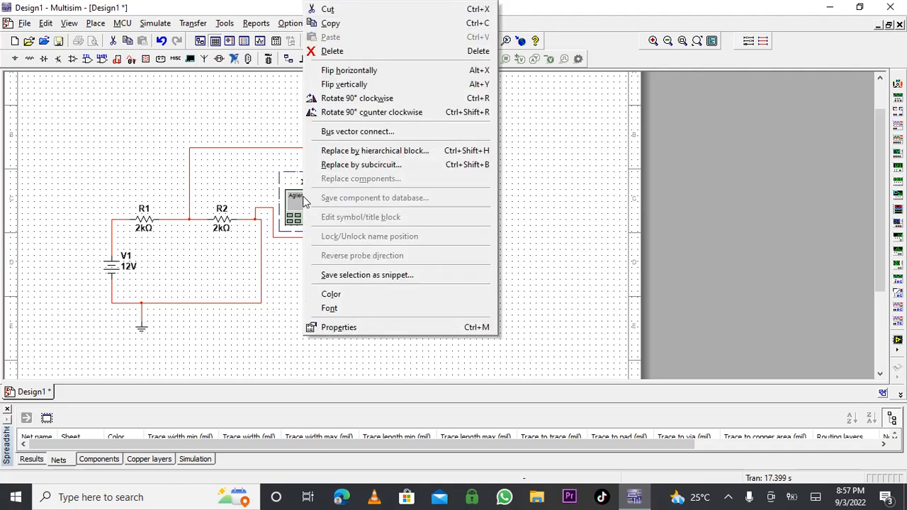
pyautogui.click(327, 52)
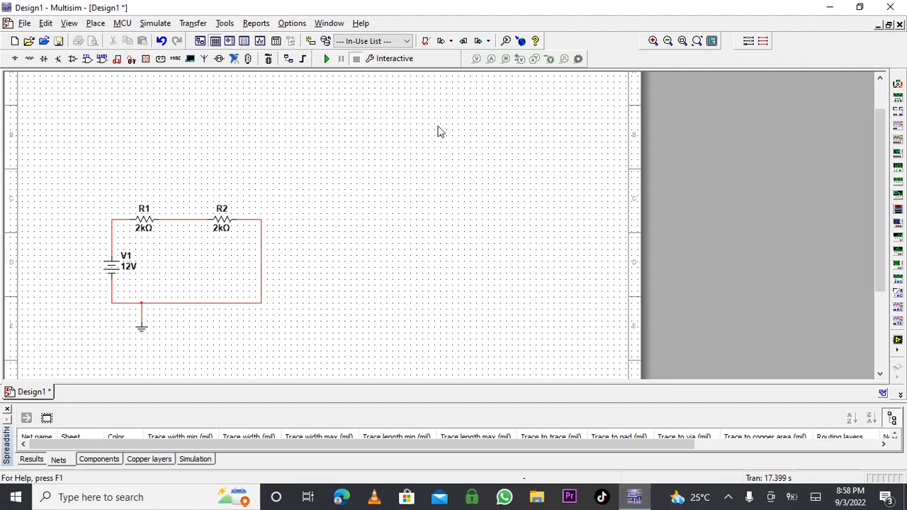
# Place a voltage probe on the wire between R1 and R2 and move its readout box slightly higher.
pyautogui.click(476, 59)
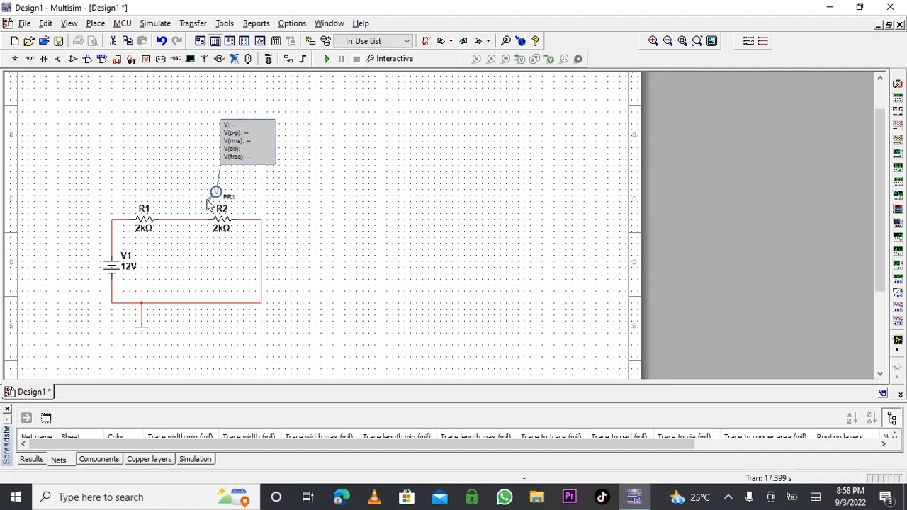
pyautogui.click(175, 220)
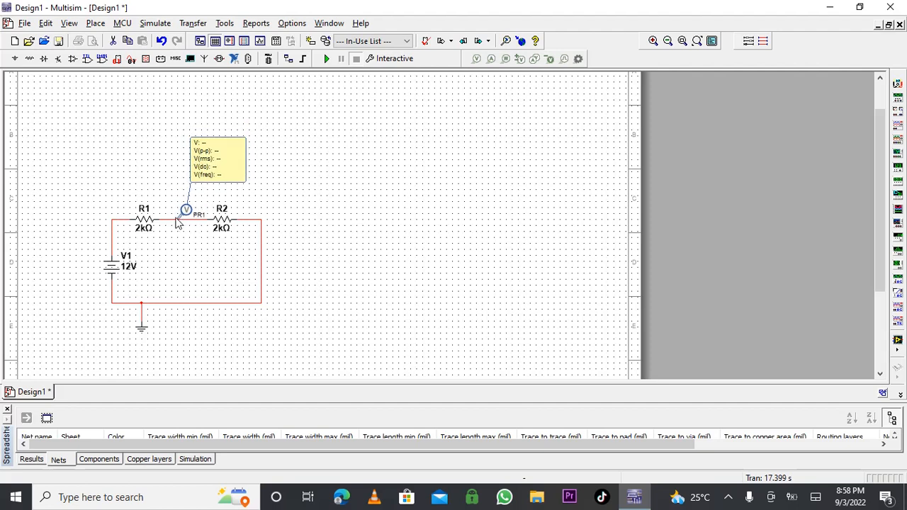
pyautogui.click(177, 221)
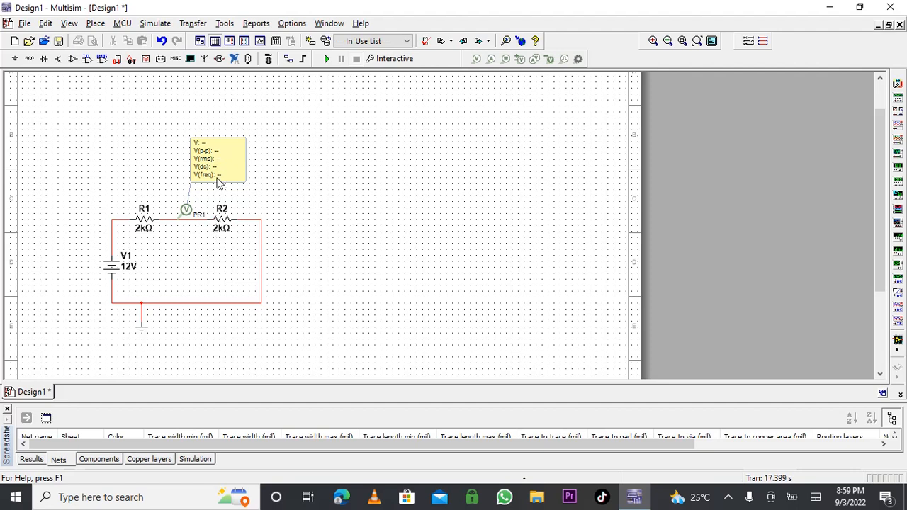
pyautogui.click(208, 163)
pyautogui.moveTo(208, 163); pyautogui.dragTo(214, 152)
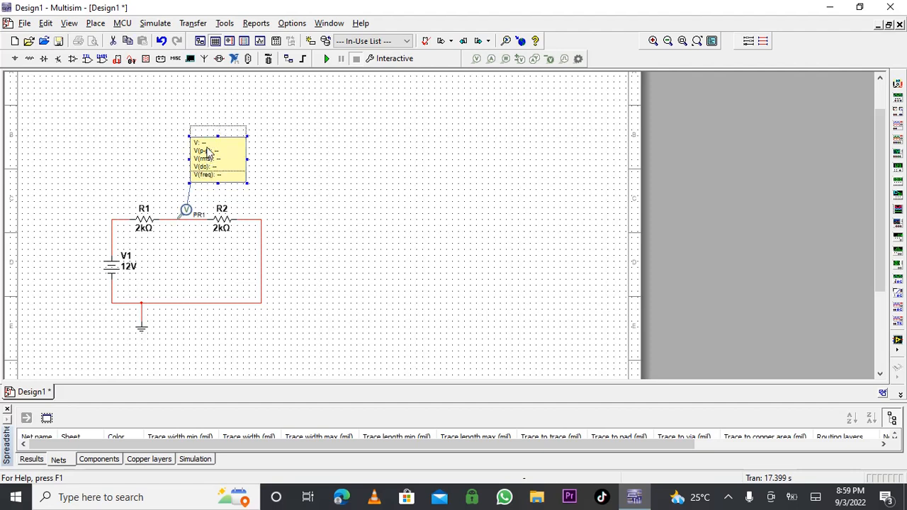
pyautogui.click(290, 195)
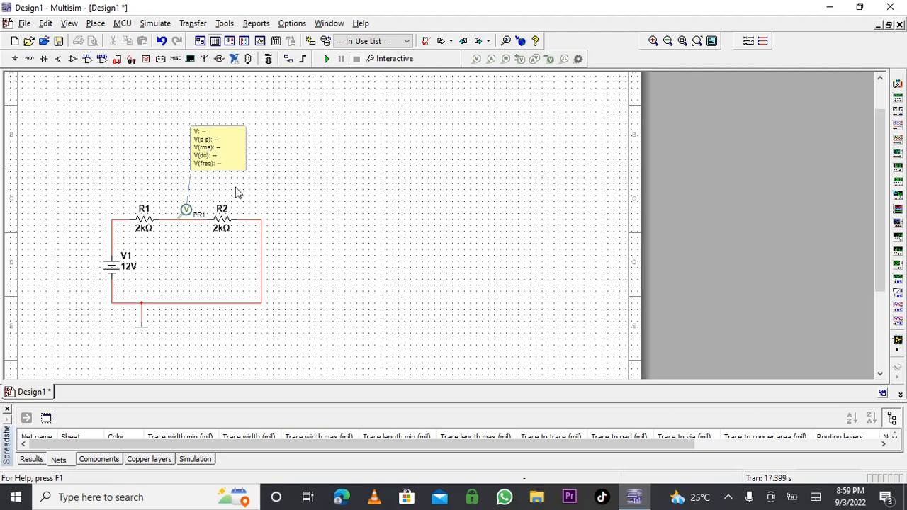
# Set the voltage probe between R1 and R2 to custom parameters so that its readout shows only V(dc).
pyautogui.doubleClick(213, 160)
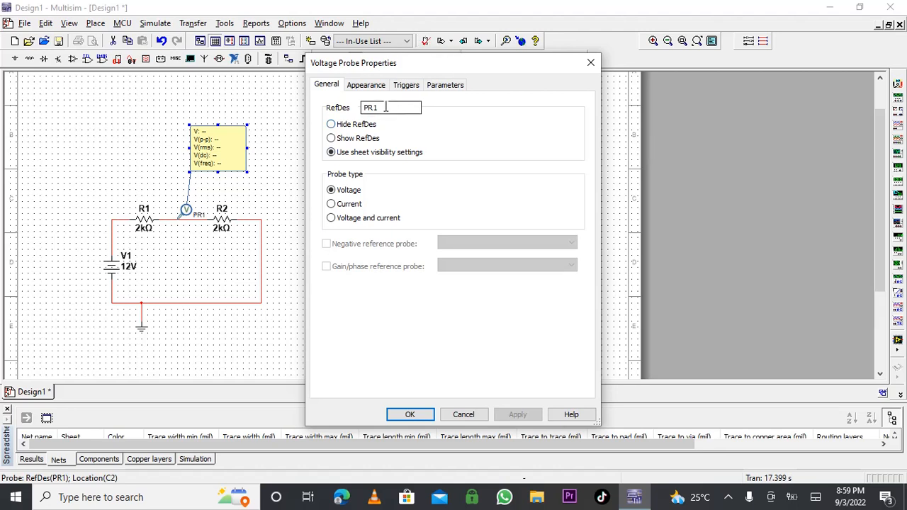
pyautogui.click(445, 87)
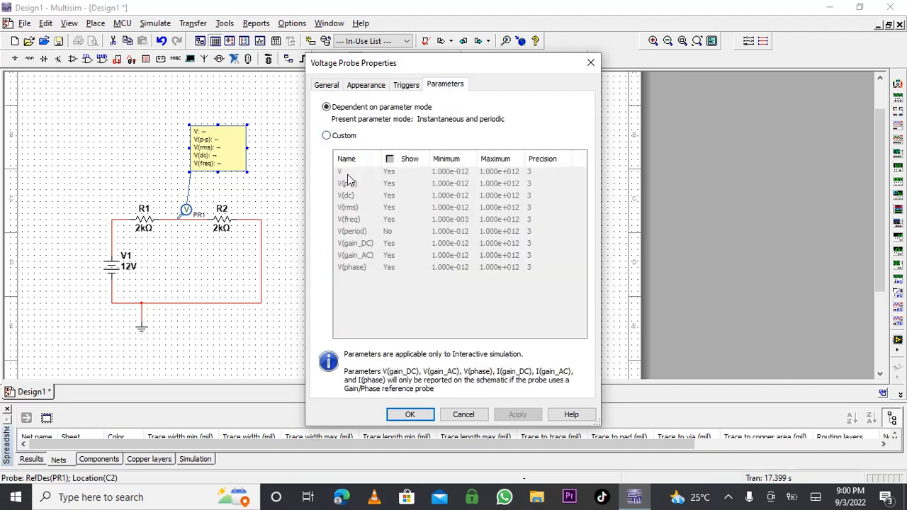
pyautogui.click(326, 135)
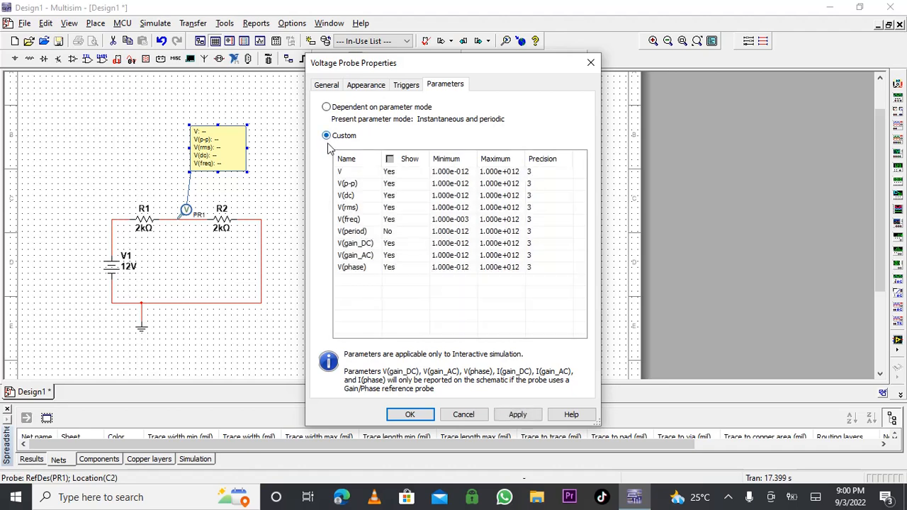
pyautogui.click(435, 208)
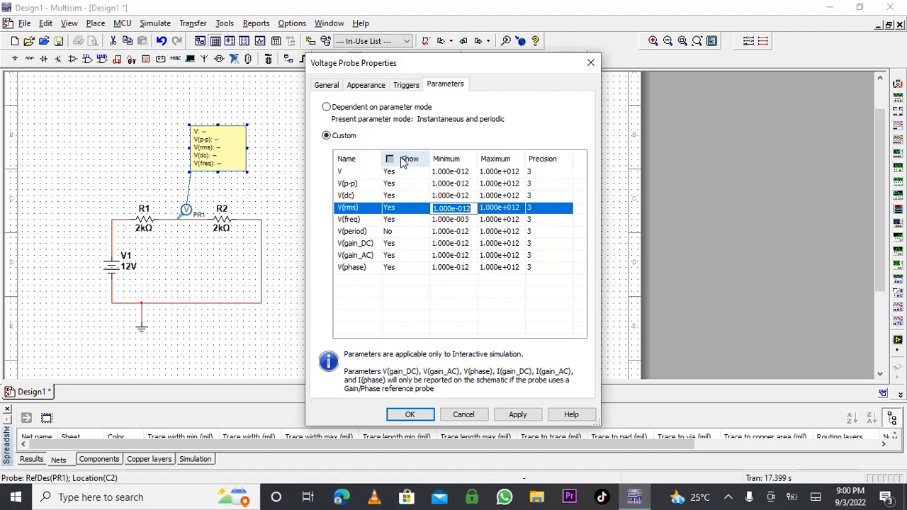
pyautogui.click(401, 158)
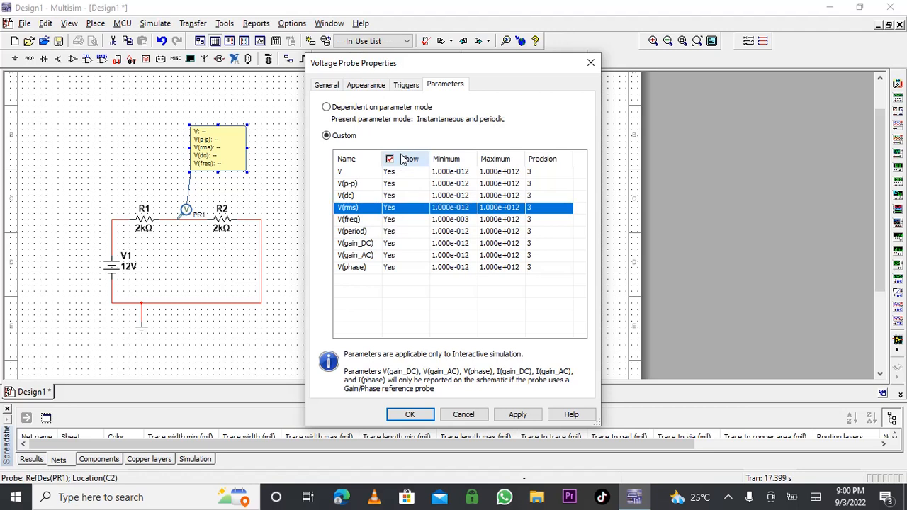
pyautogui.click(389, 159)
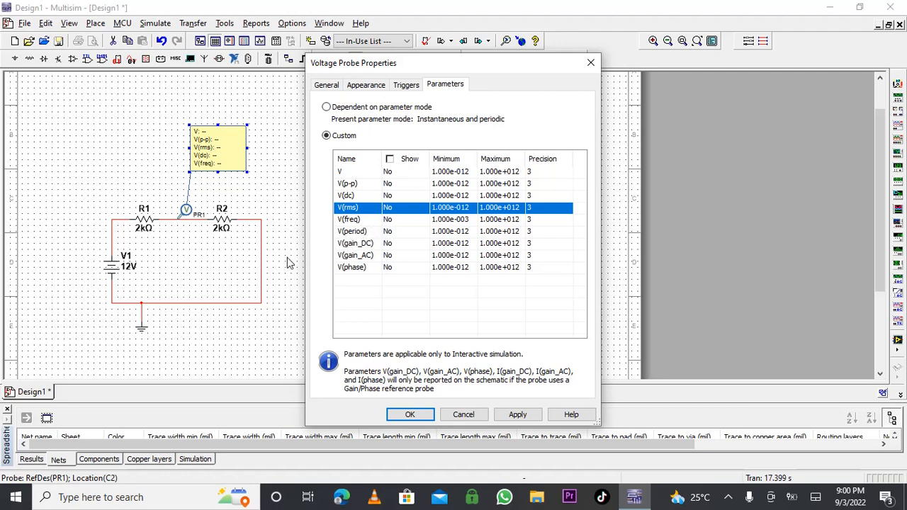
pyautogui.click(384, 197)
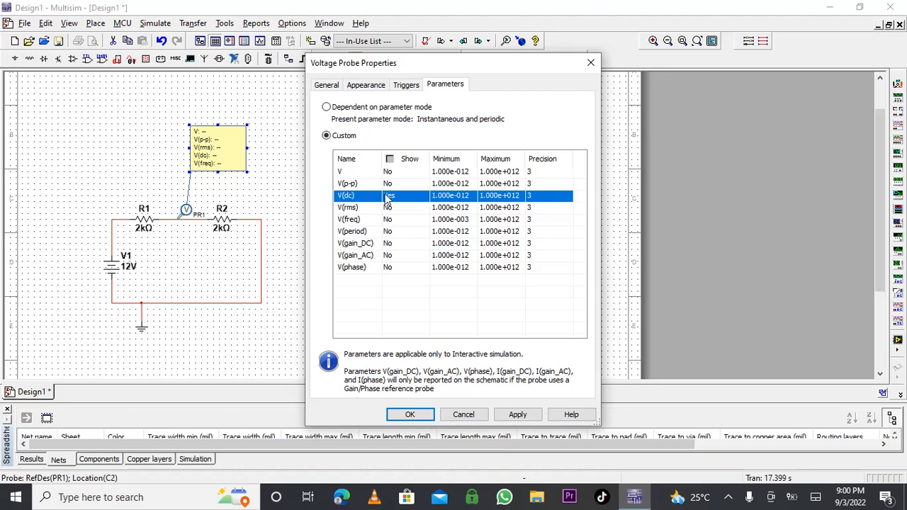
pyautogui.click(388, 196)
pyautogui.click(401, 201)
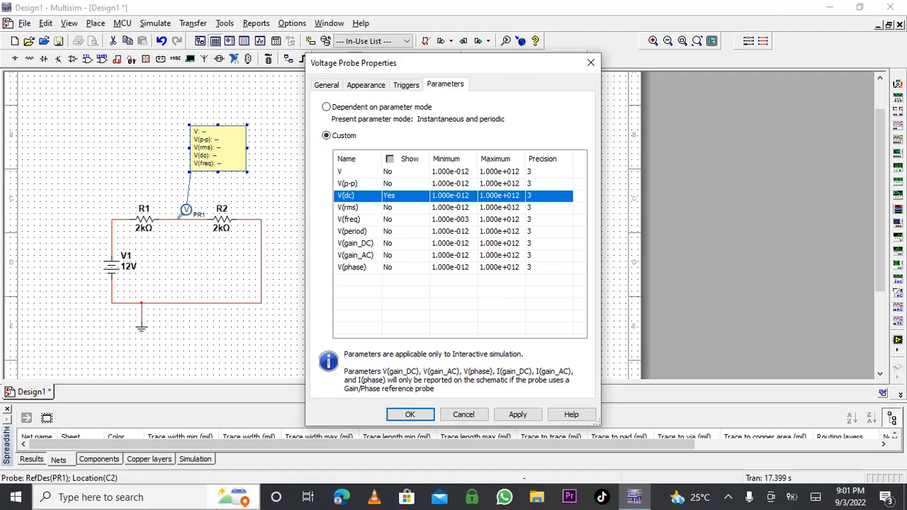
pyautogui.click(528, 422)
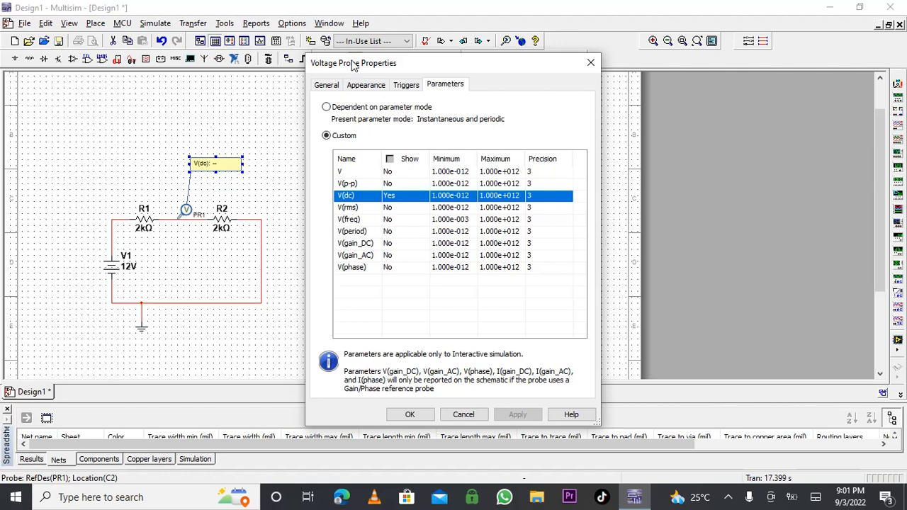
pyautogui.click(590, 63)
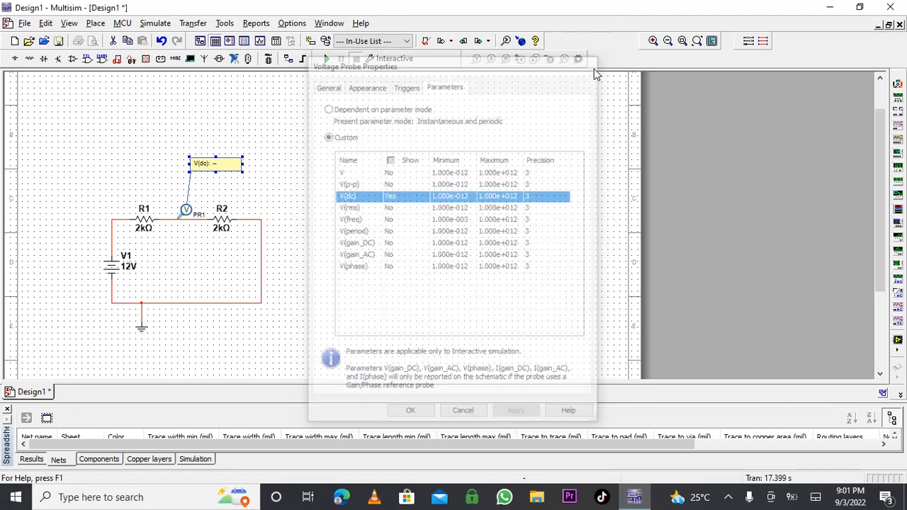
# Run the interactive simulation to read the DC voltage at the probe between R1 and R2, and stop it.
pyautogui.click(327, 59)
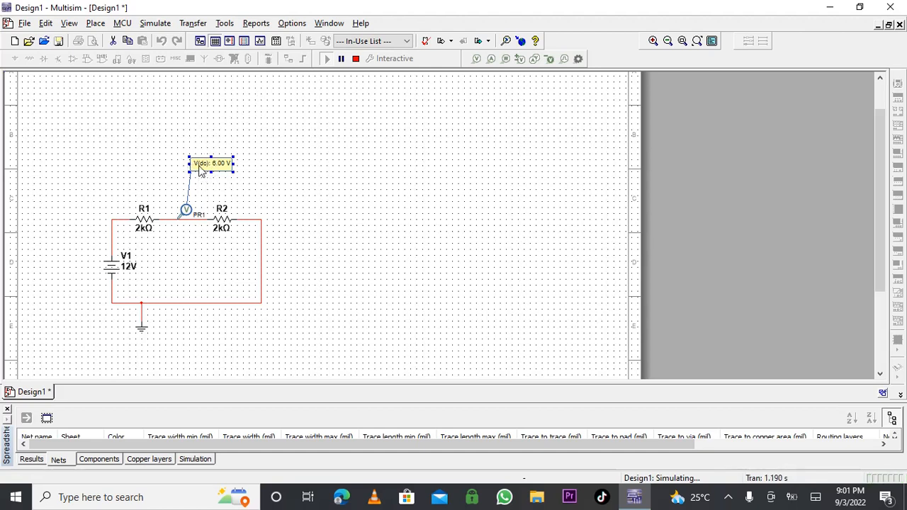
pyautogui.click(309, 198)
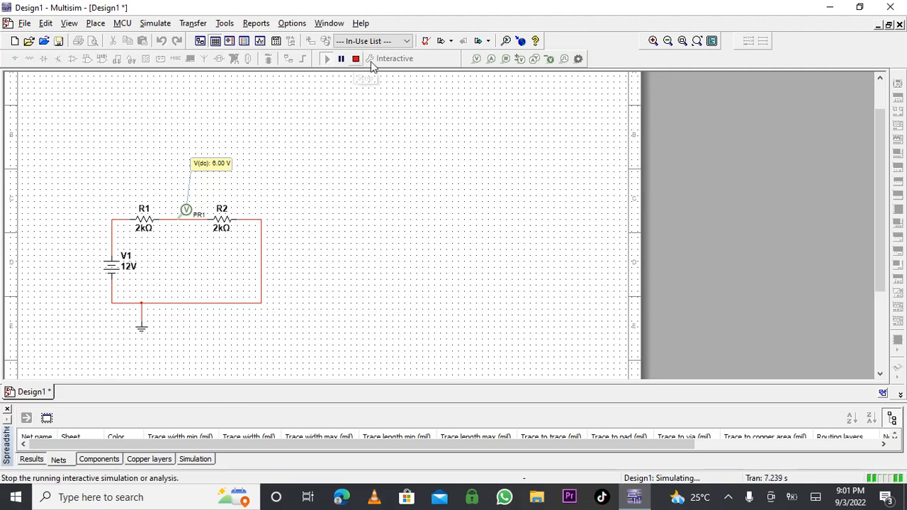
pyautogui.click(342, 60)
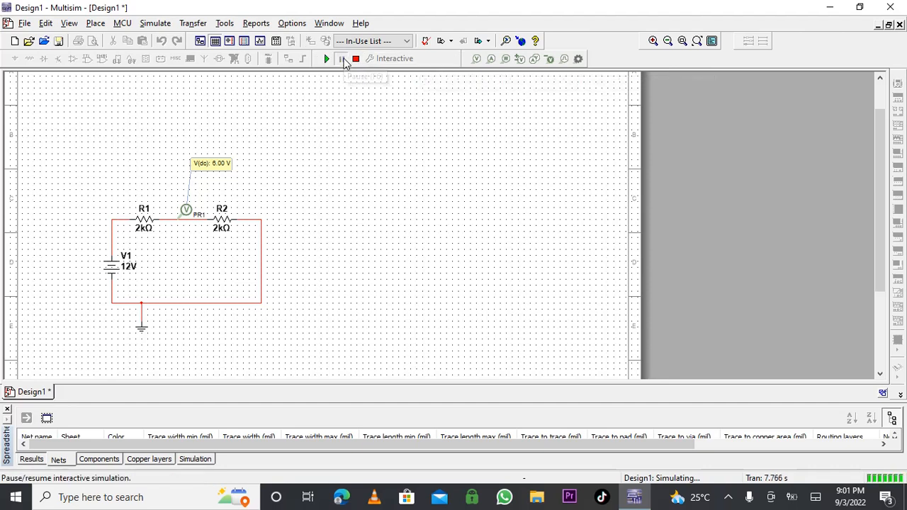
pyautogui.click(357, 59)
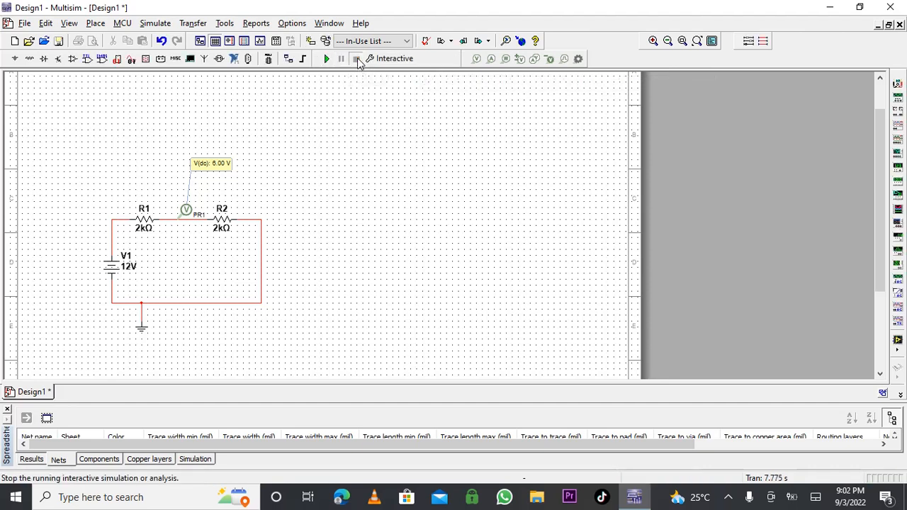
# Place a current probe on the vertical wire at the circuit's right side, just below the corner after R2.
pyautogui.click(491, 58)
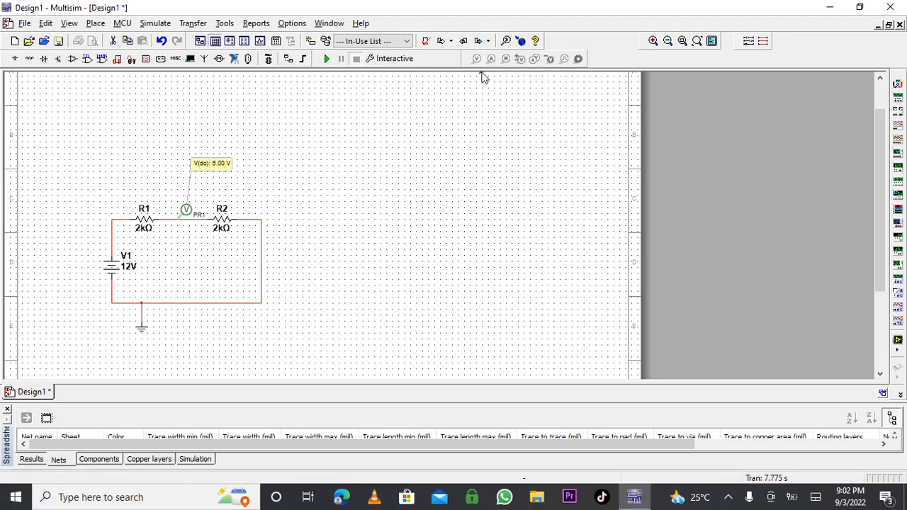
pyautogui.click(423, 148)
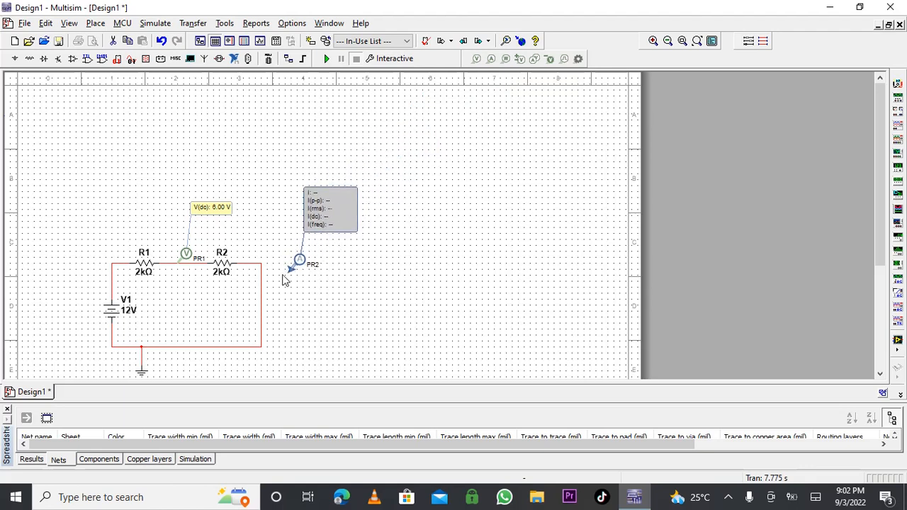
pyautogui.click(263, 291)
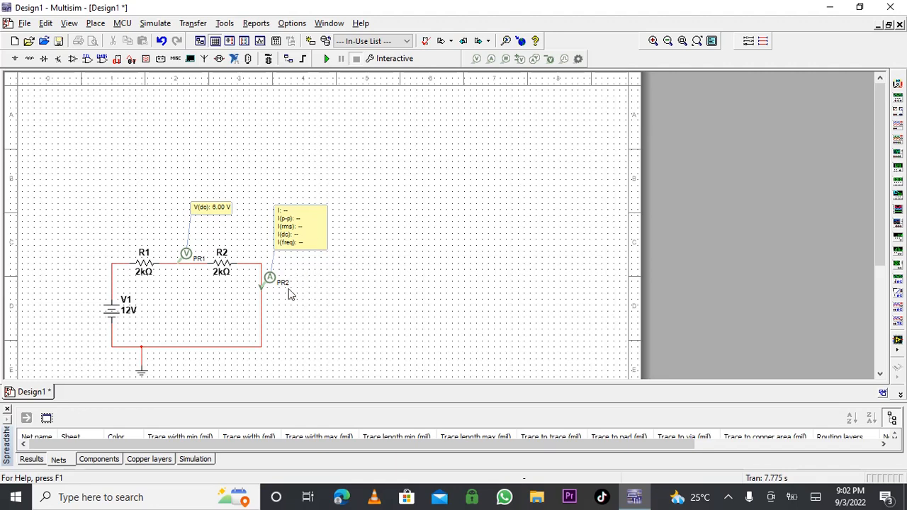
# Switch current probe PR2 to custom parameters, hide every parameter in its readout and apply the change.
pyautogui.click(295, 231)
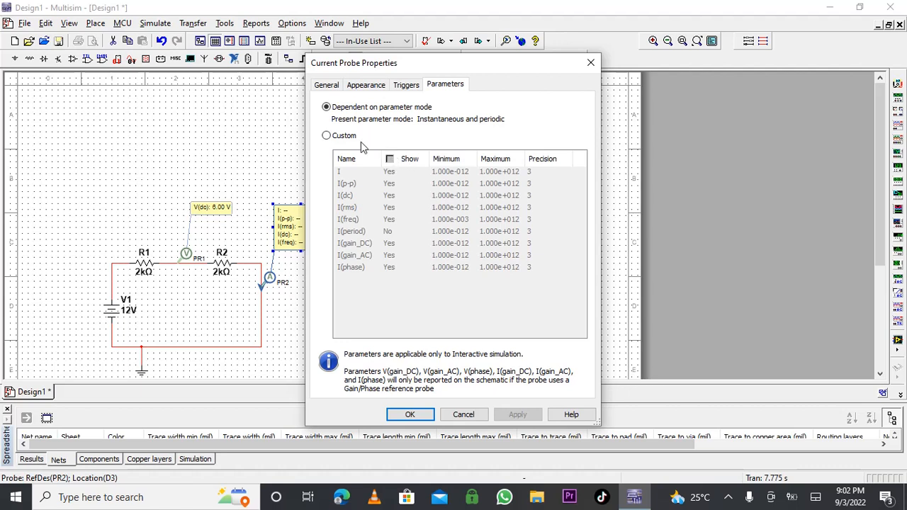
pyautogui.click(326, 136)
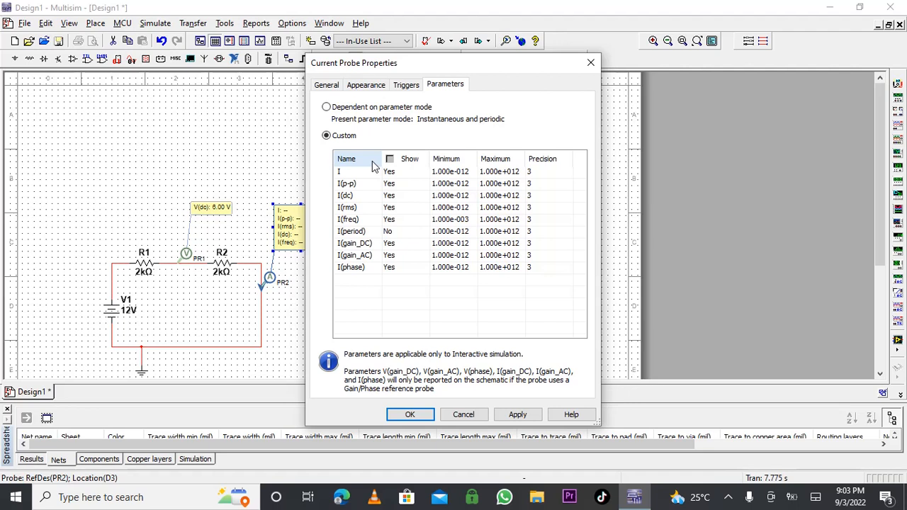
pyautogui.click(348, 196)
pyautogui.click(349, 197)
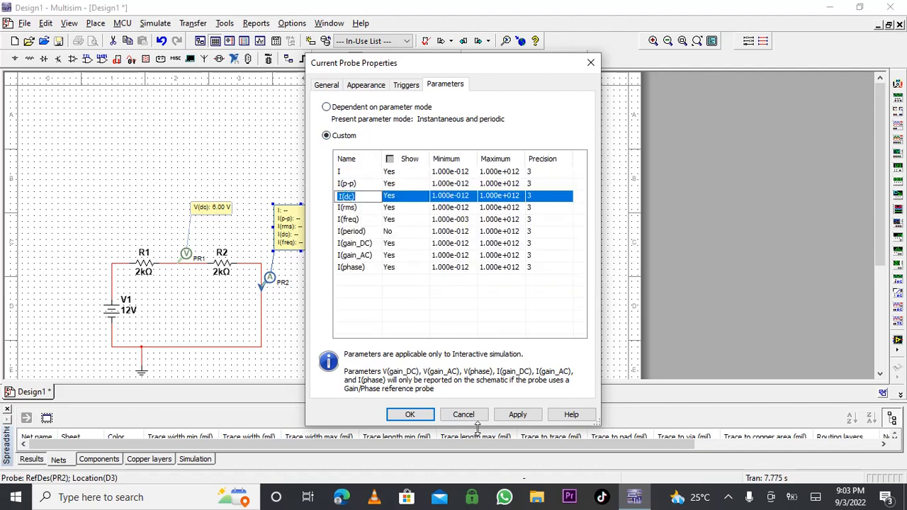
pyautogui.click(512, 417)
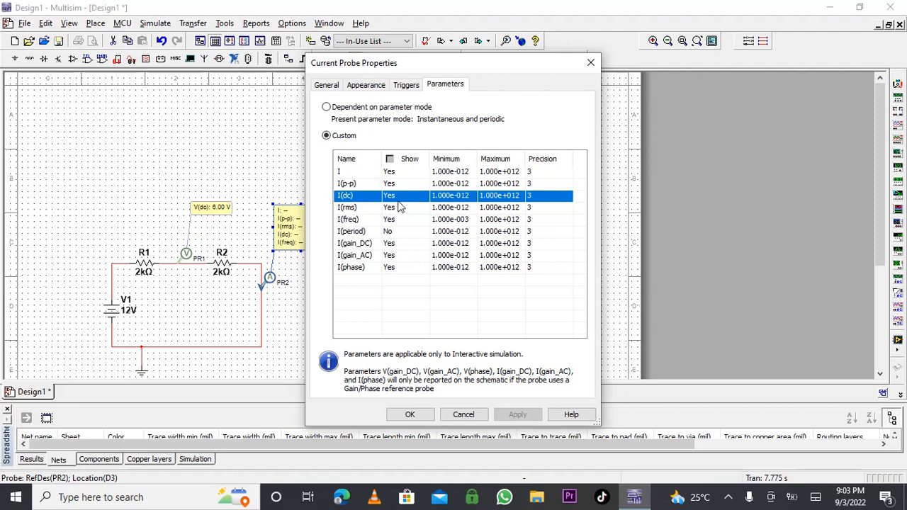
pyautogui.click(390, 160)
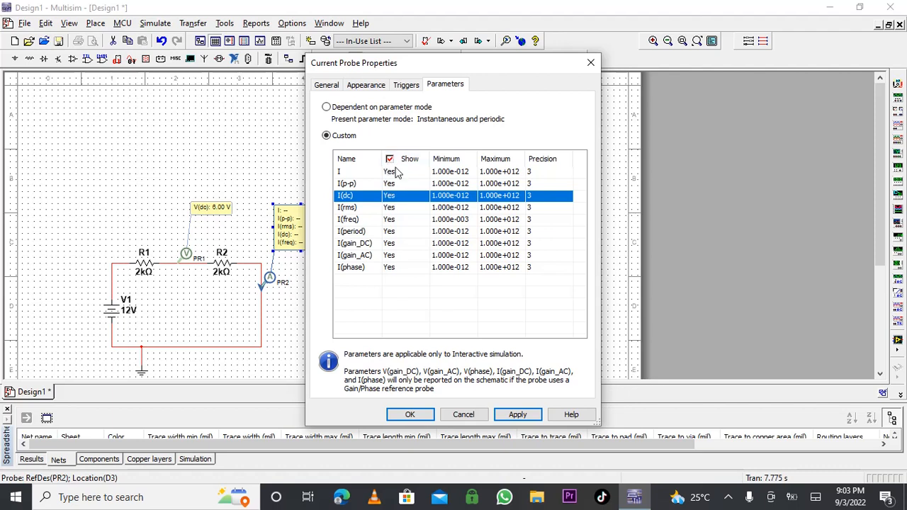
pyautogui.click(402, 161)
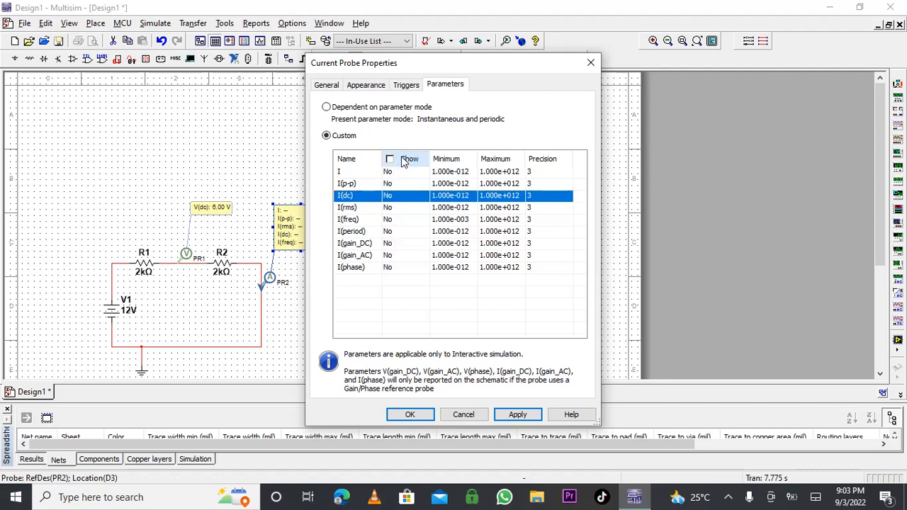
pyautogui.click(401, 161)
pyautogui.click(398, 161)
pyautogui.click(506, 413)
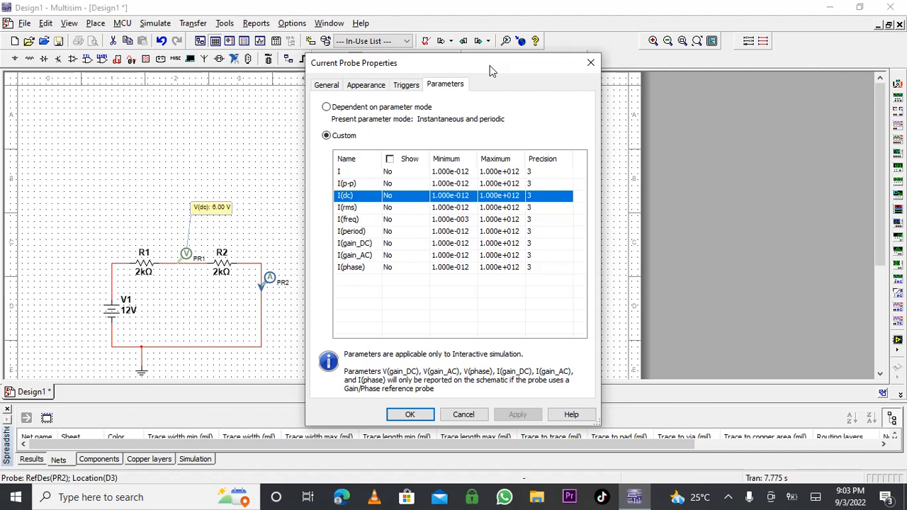
pyautogui.moveTo(493, 71); pyautogui.dragTo(555, 188)
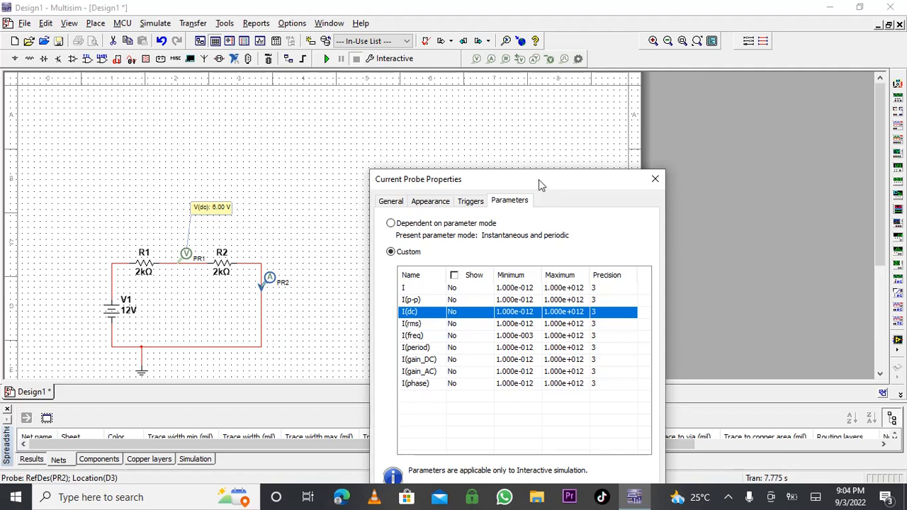
pyautogui.click(455, 276)
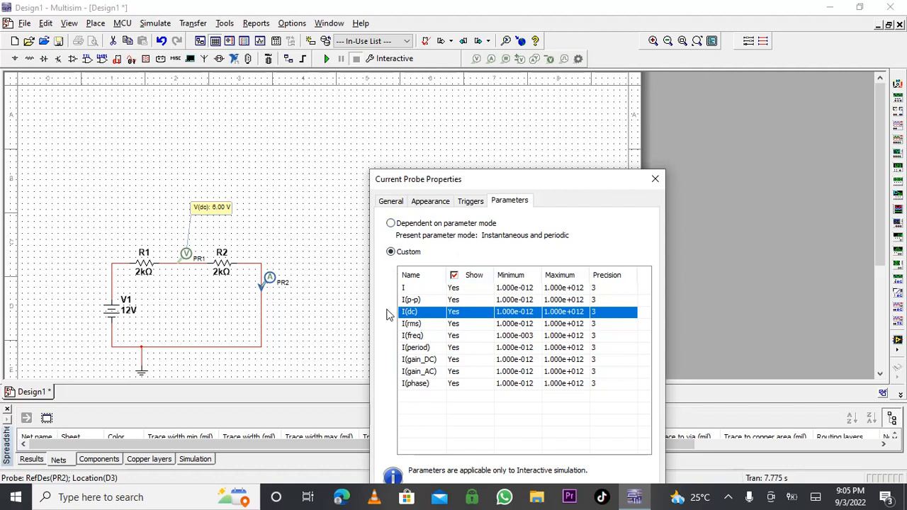
pyautogui.click(454, 276)
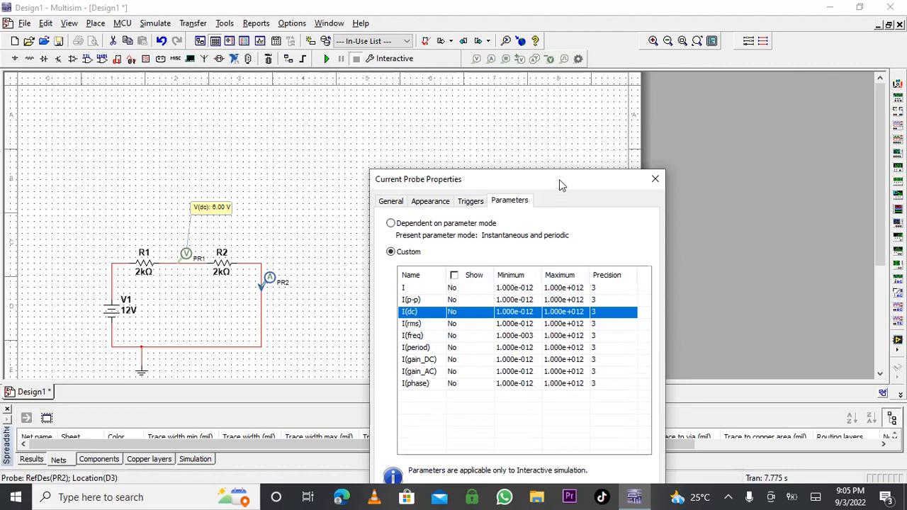
# Show only the I(dc) parameter in the current probe's readout and accept the probe properties.
pyautogui.moveTo(560, 181); pyautogui.dragTo(571, 74)
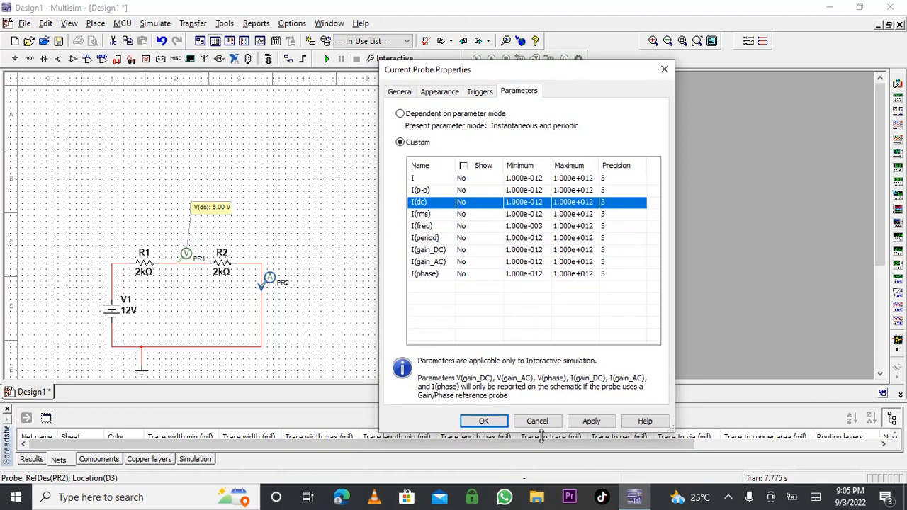
pyautogui.click(461, 204)
pyautogui.click(488, 422)
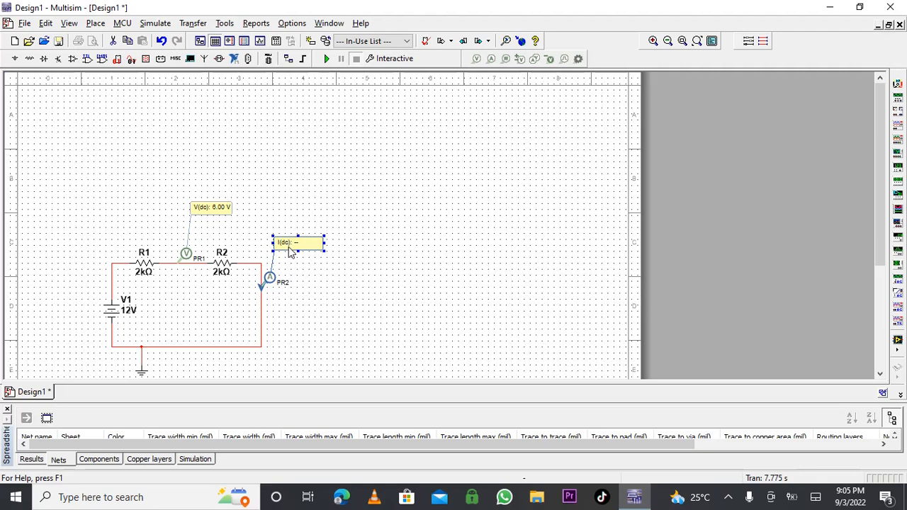
# Run the interactive simulation to read the DC current through the series circuit, and pause it.
pyautogui.click(327, 59)
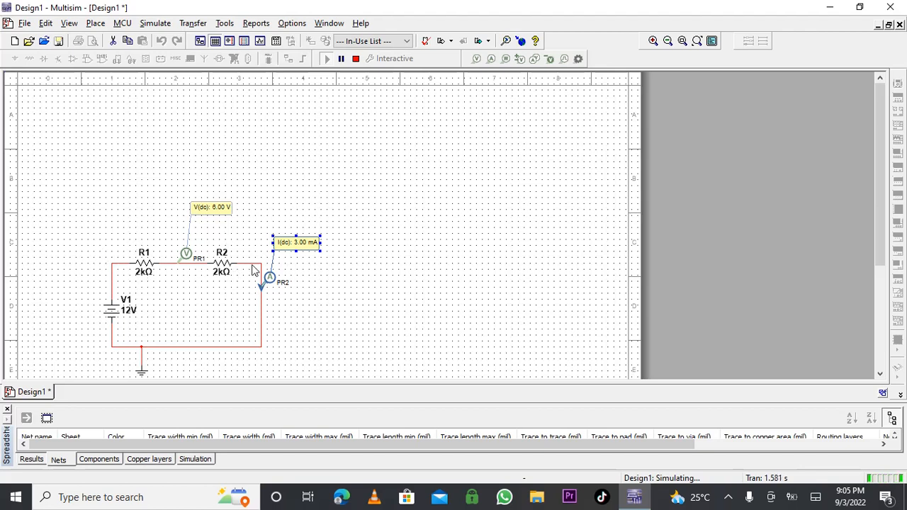
pyautogui.click(316, 320)
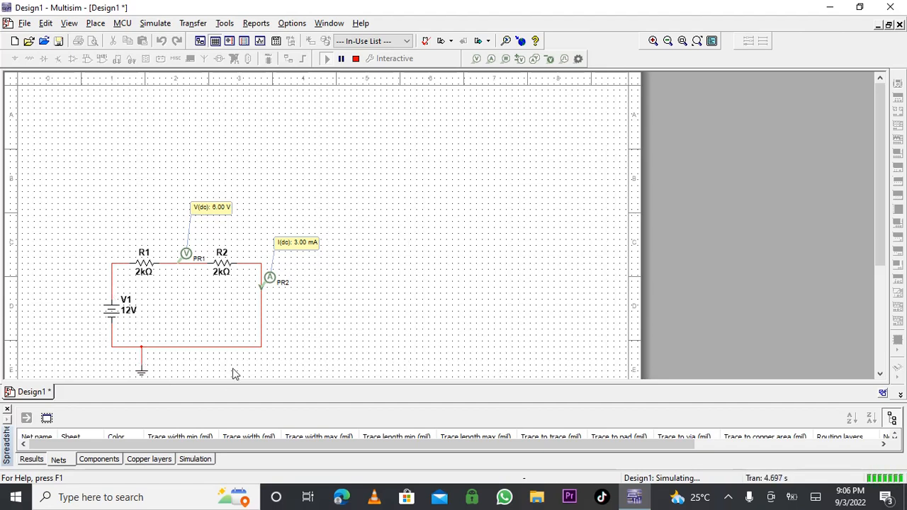
pyautogui.click(343, 59)
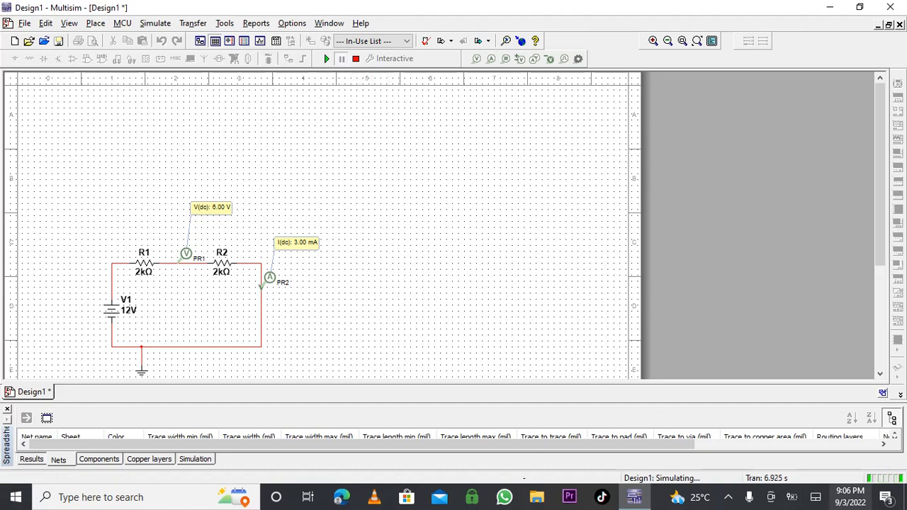
pyautogui.click(726, 500)
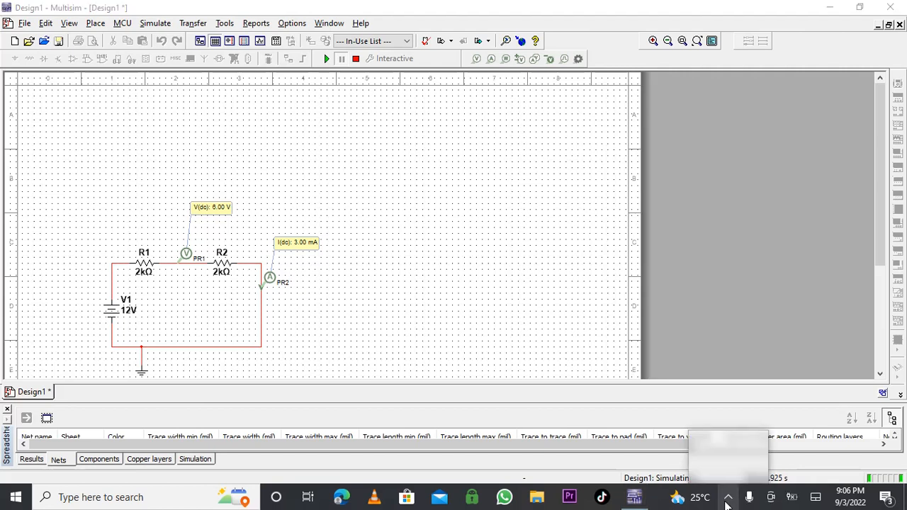
pyautogui.click(722, 464)
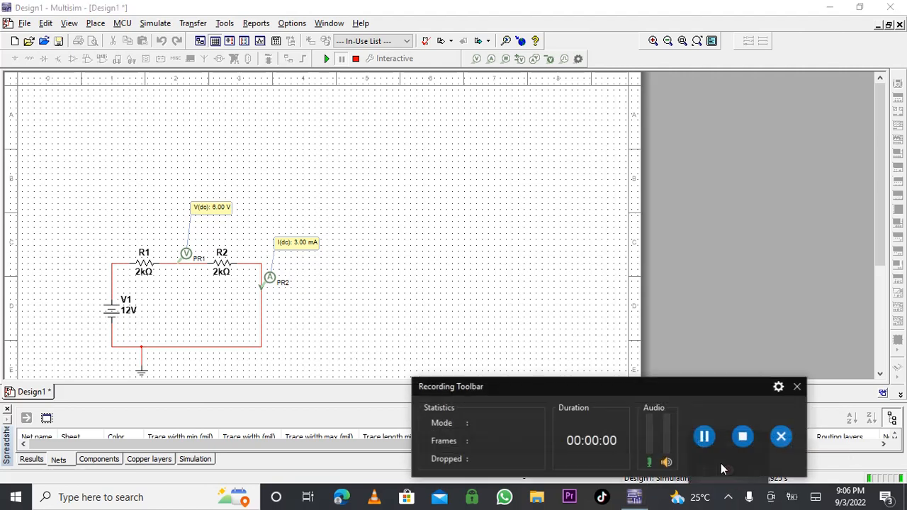